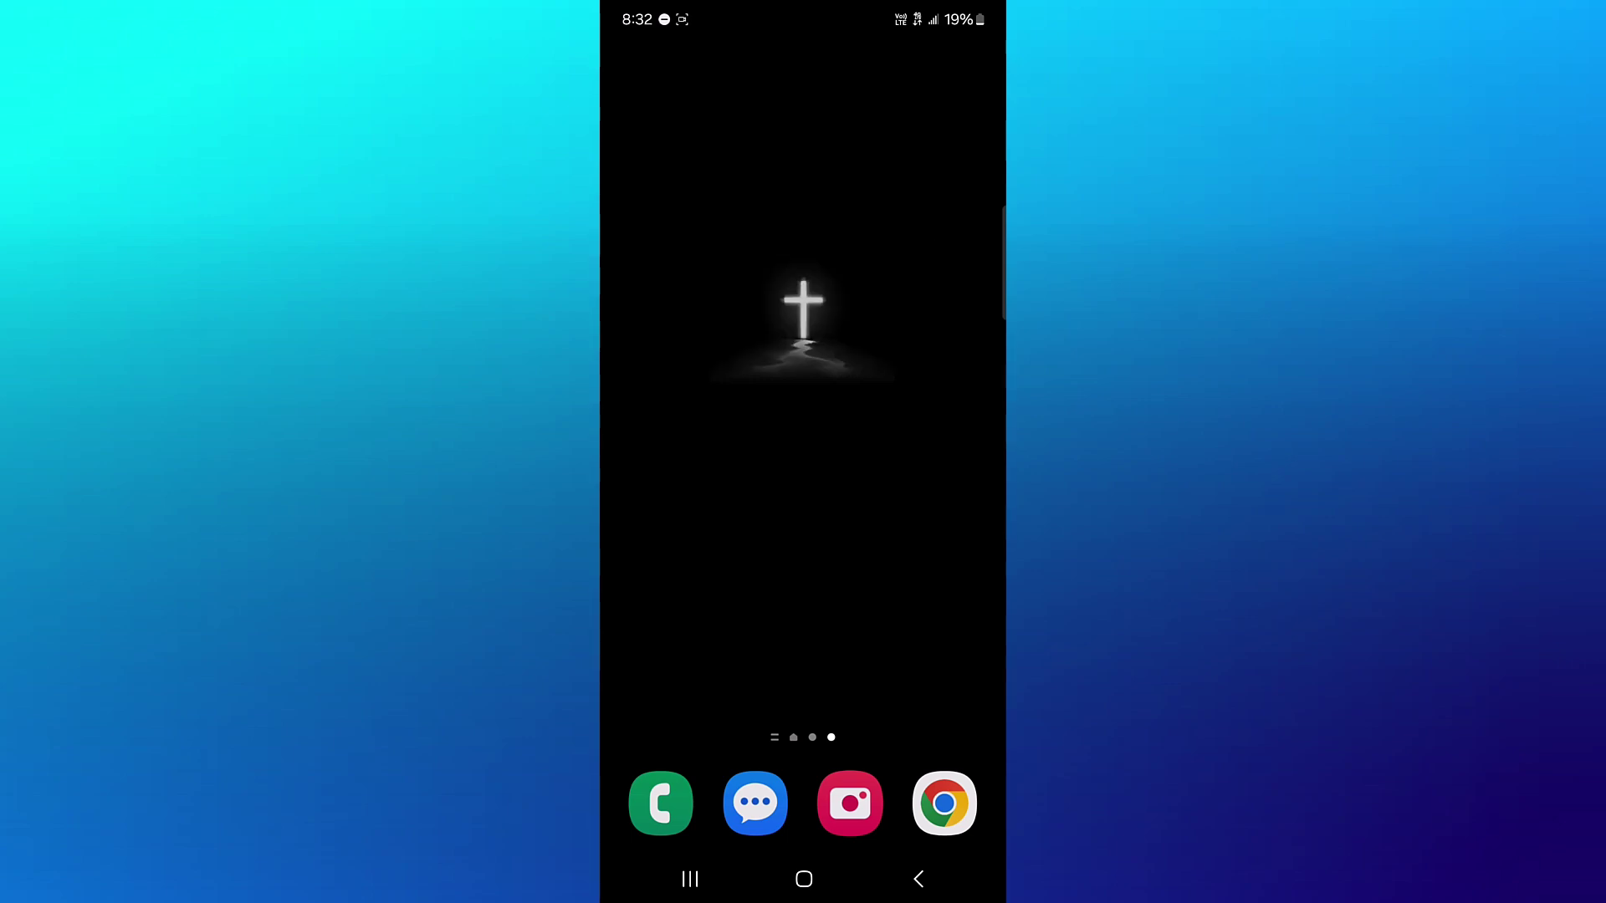
# Open the app drawer and move back to its first page of apps
pyautogui.moveTo(803, 628); pyautogui.dragTo(804, 314)
pyautogui.moveTo(677, 502); pyautogui.dragTo(953, 503)
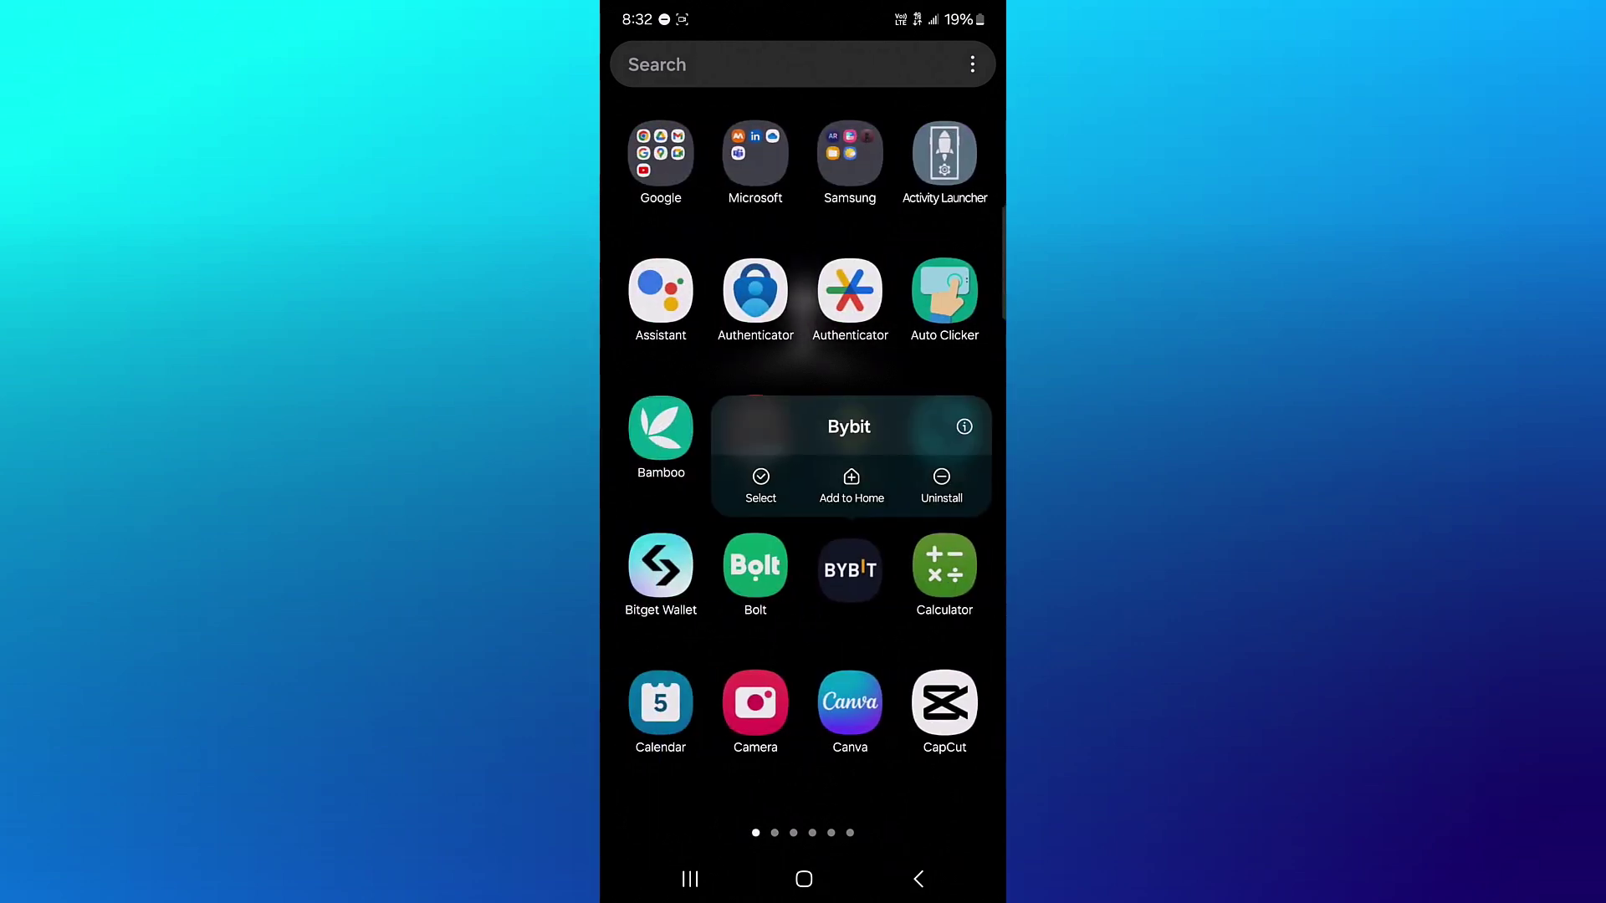
# Dismiss Bybit's app options popup and launch Bybit to its Exchange home page
pyautogui.click(850, 571)
pyautogui.click(849, 571)
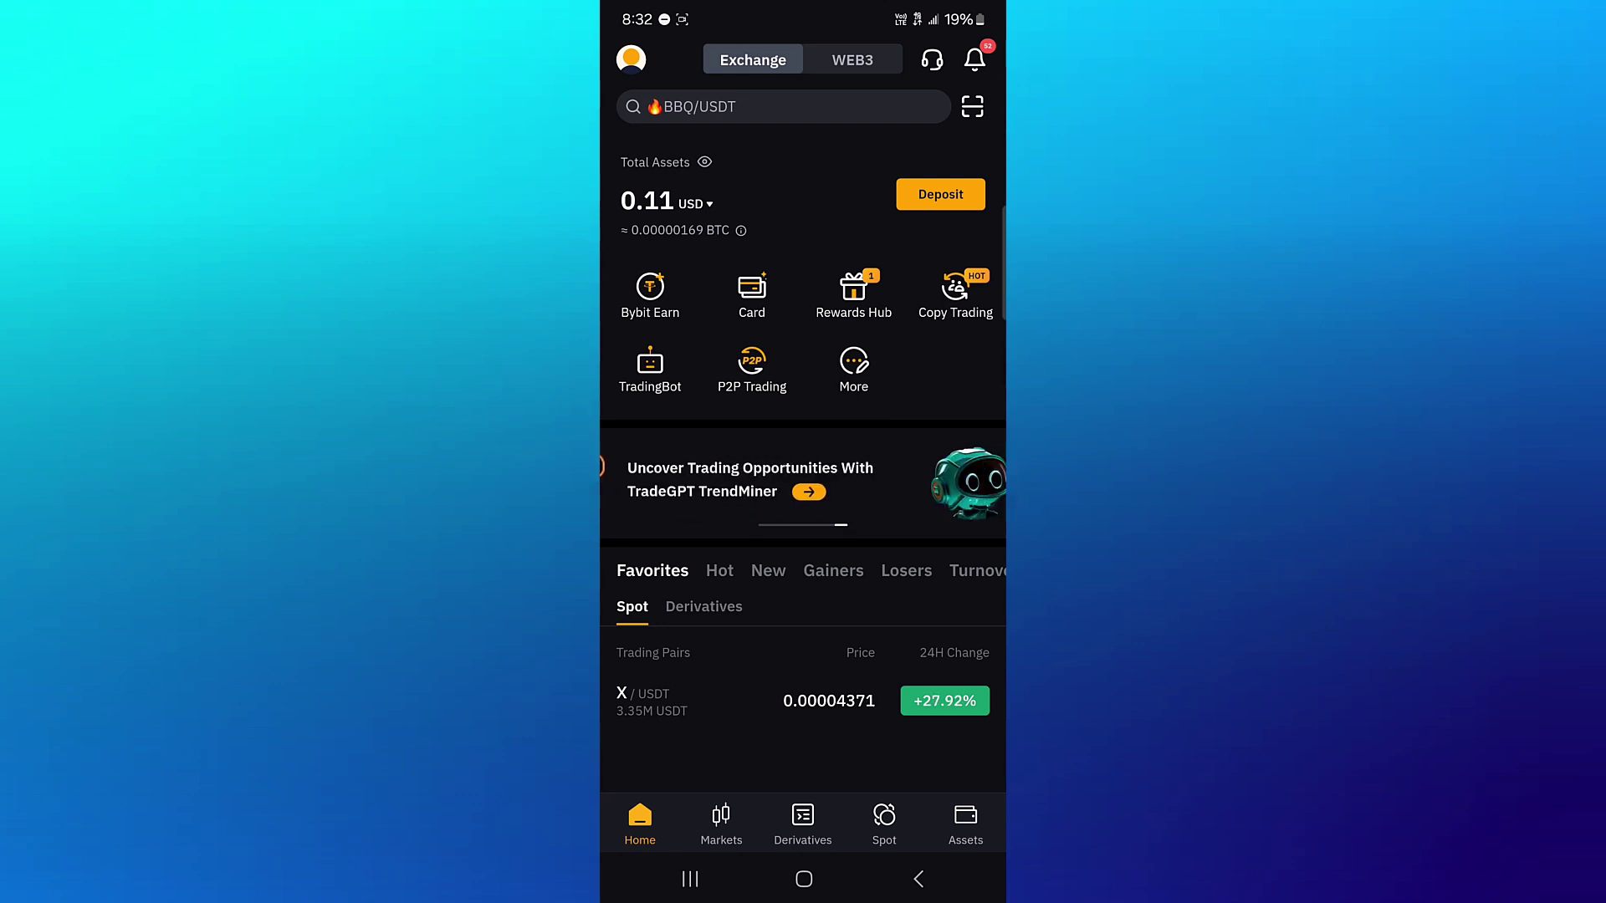
# From Assets, begin a withdrawal and select ETH (Ethereum) as the coin
pyautogui.click(966, 825)
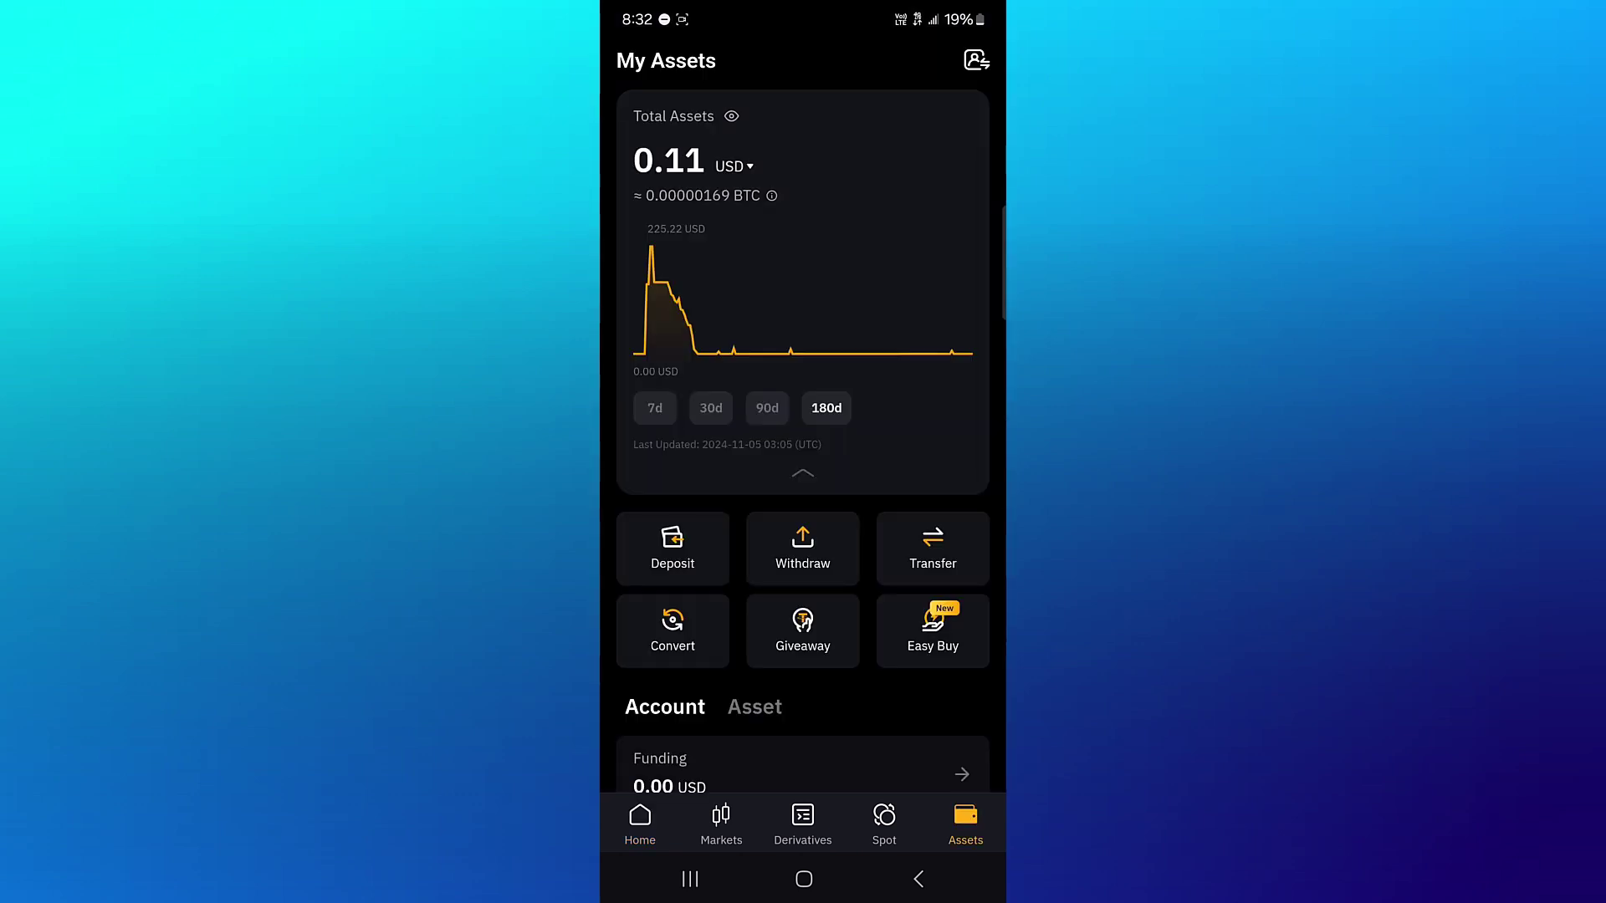
pyautogui.click(803, 548)
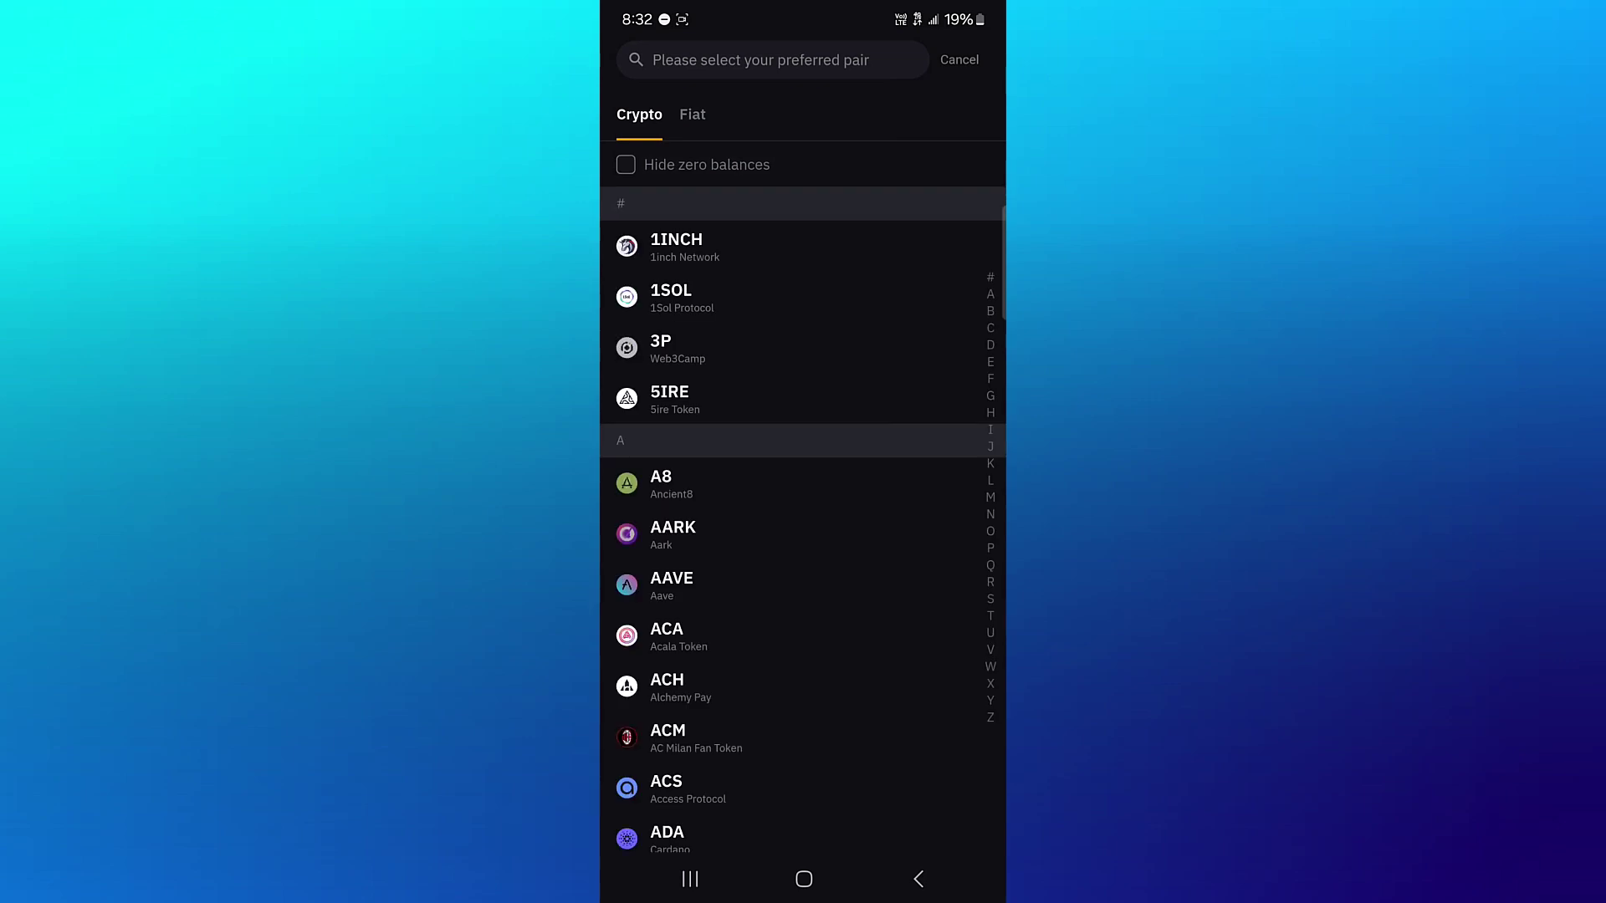
pyautogui.write('e')
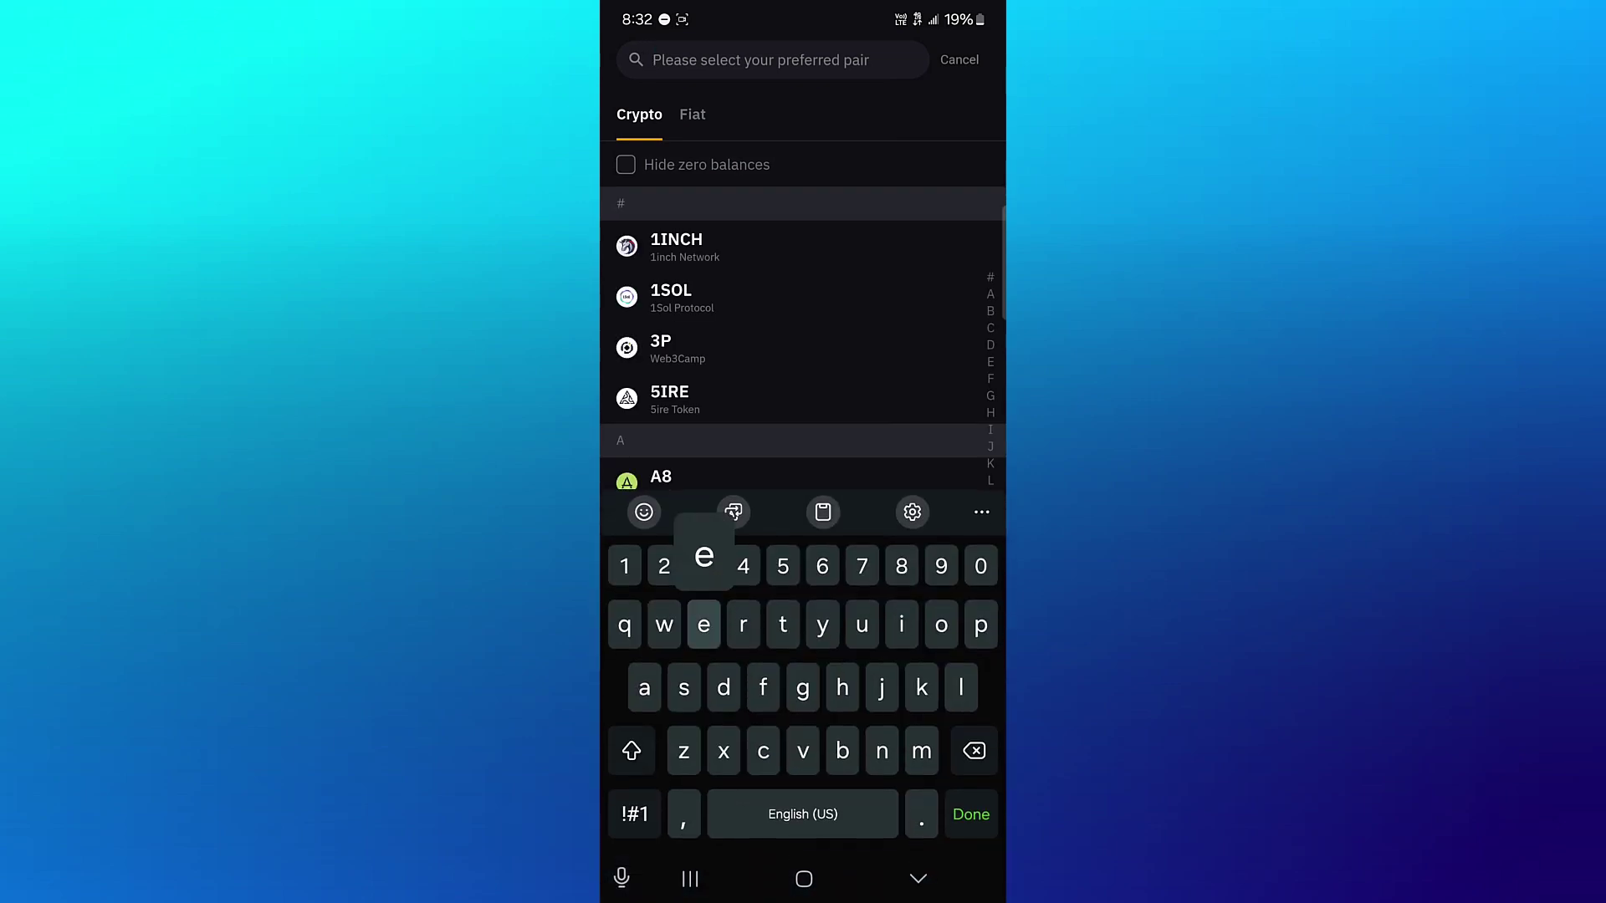
pyautogui.write('th')
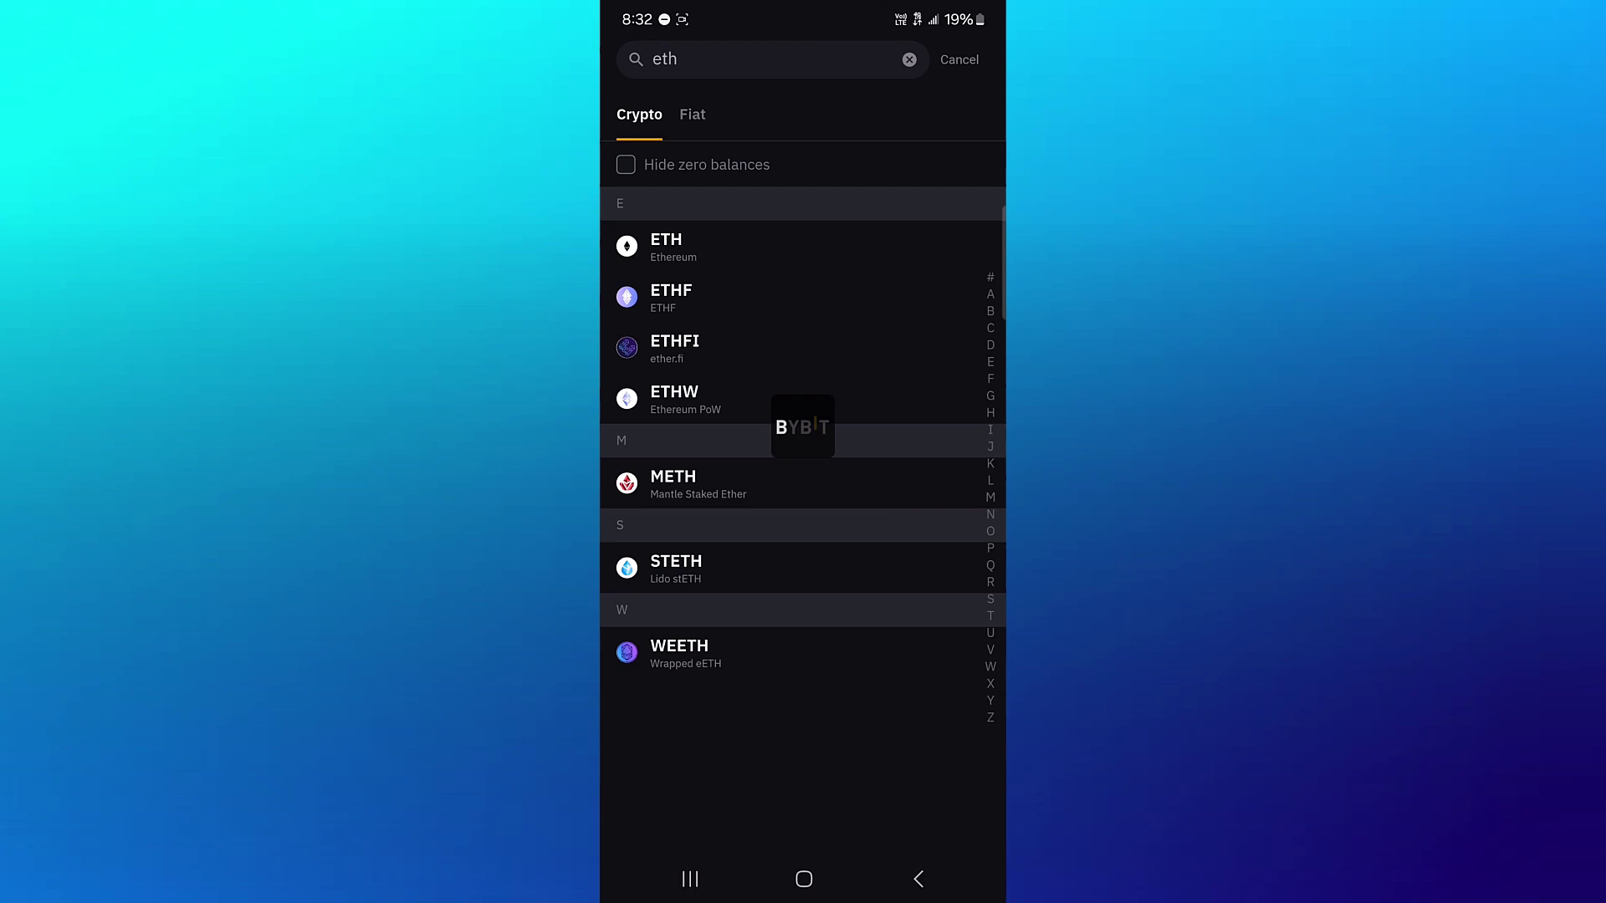
pyautogui.click(665, 244)
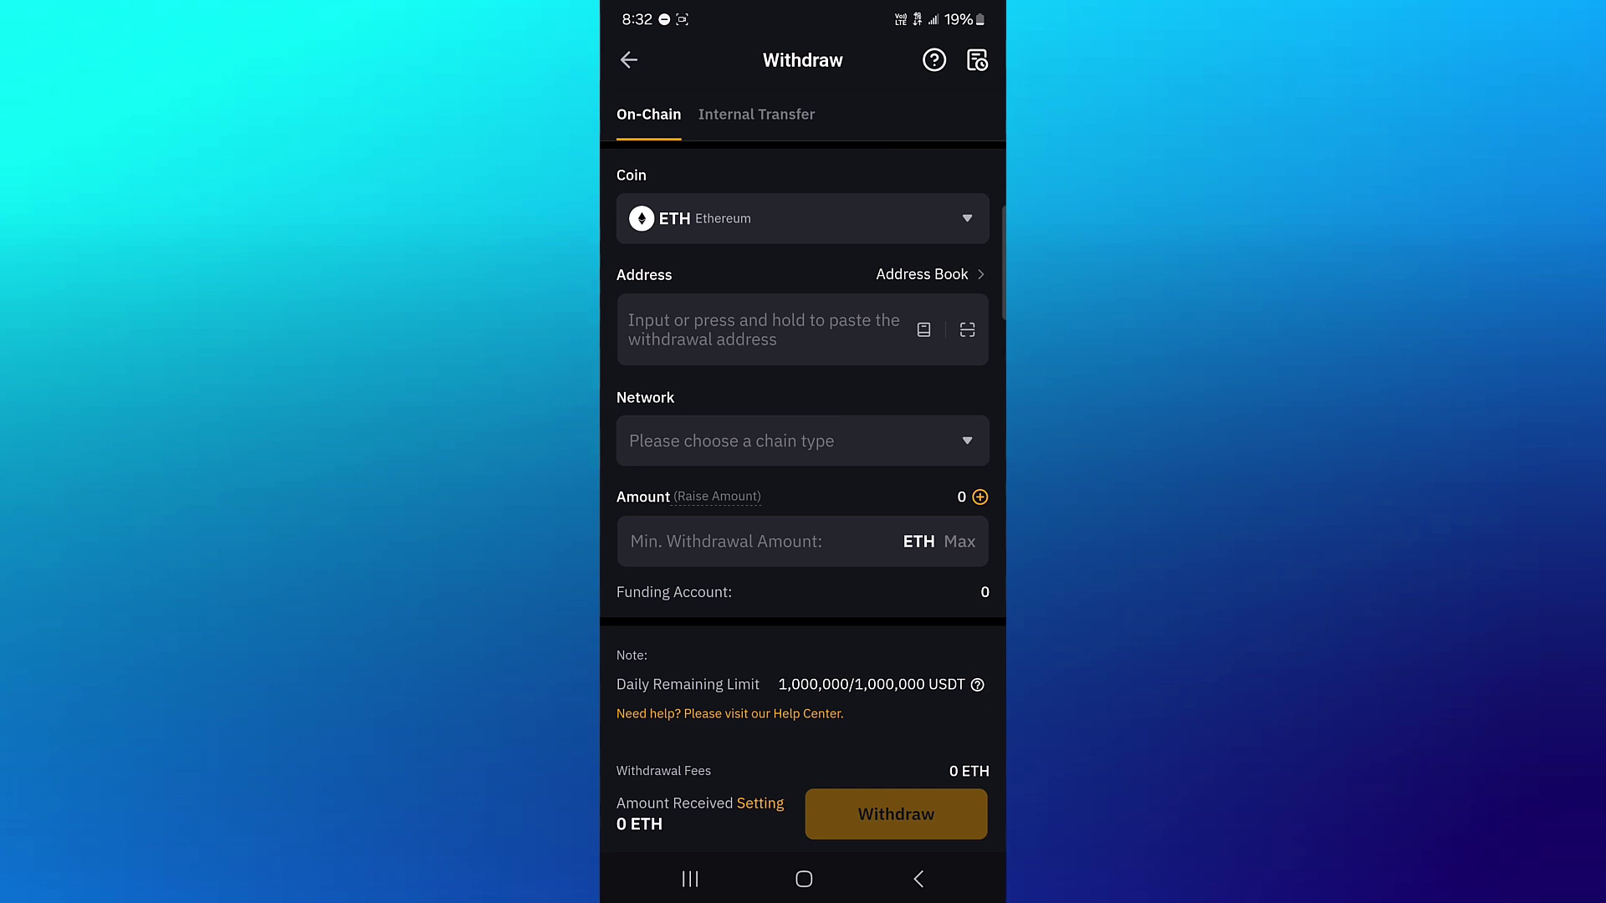
# Choose Base Mainnet as the ETH withdrawal network, then go to the home screen
pyautogui.click(802, 441)
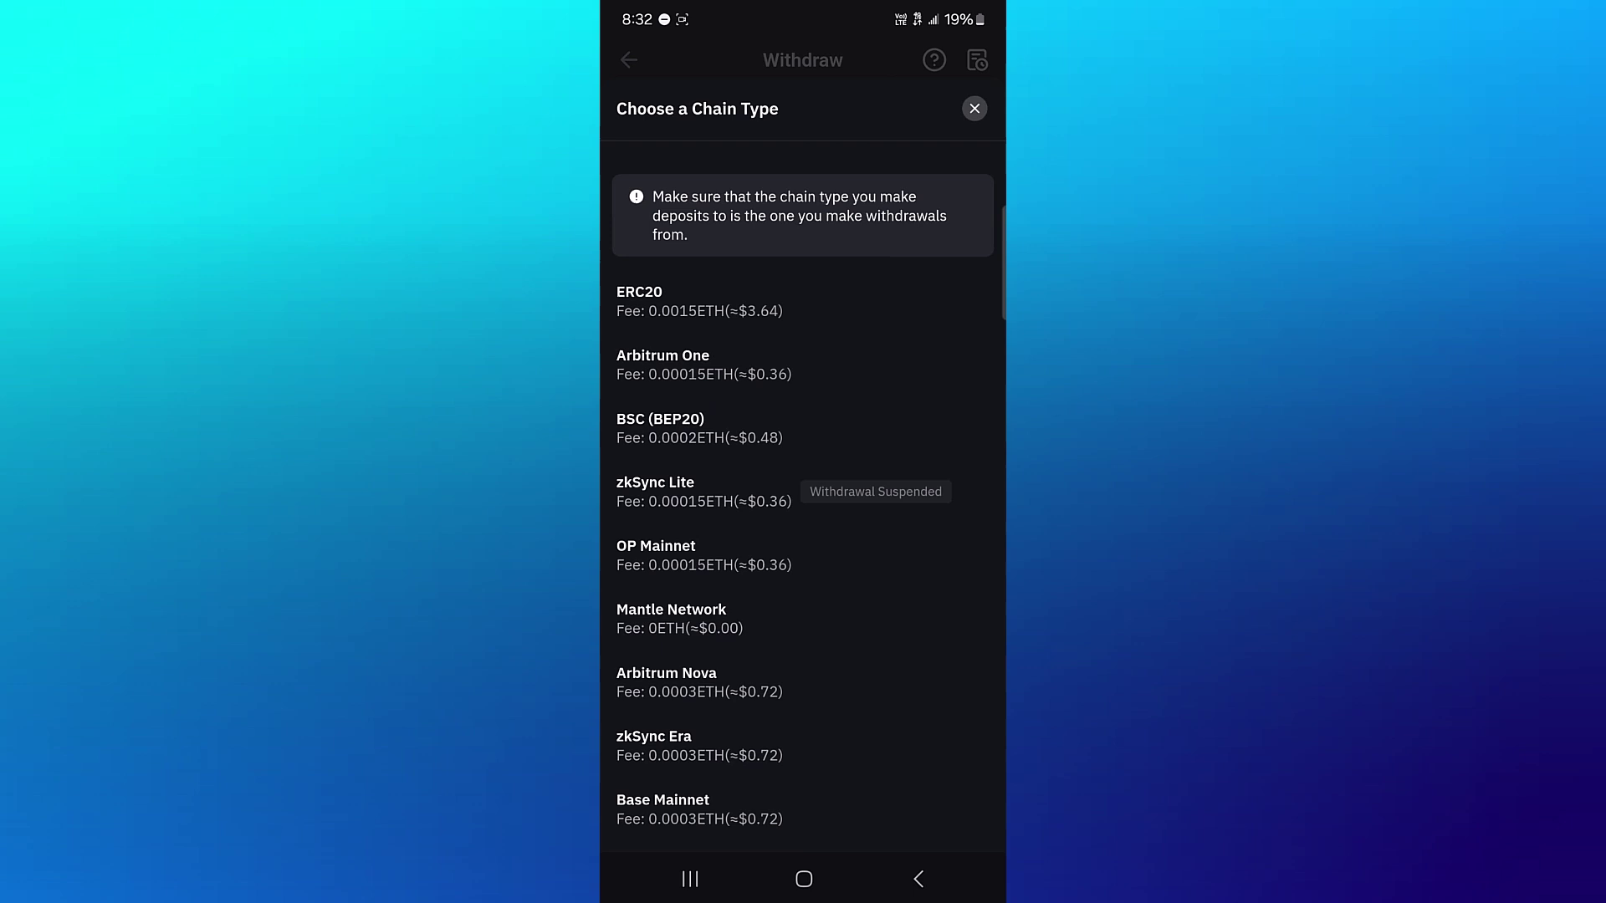
pyautogui.scroll(-1, 803, 495)
pyautogui.click(662, 759)
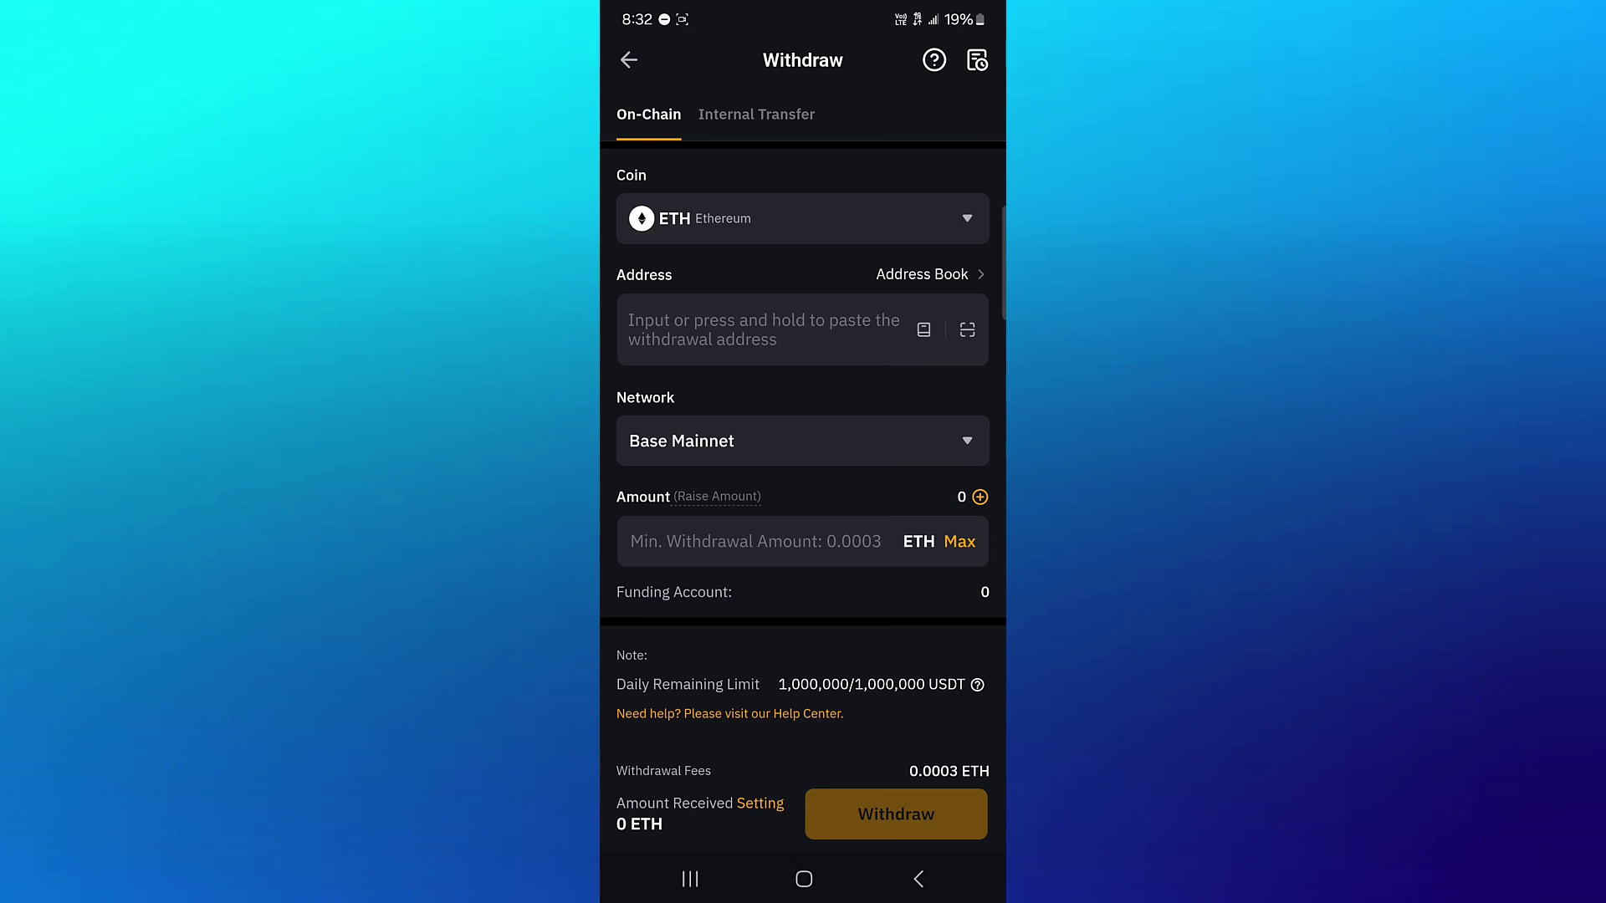
pyautogui.click(803, 878)
# Launch Trust Wallet and search its coins for 'eth'
pyautogui.moveTo(803, 690); pyautogui.dragTo(803, 313)
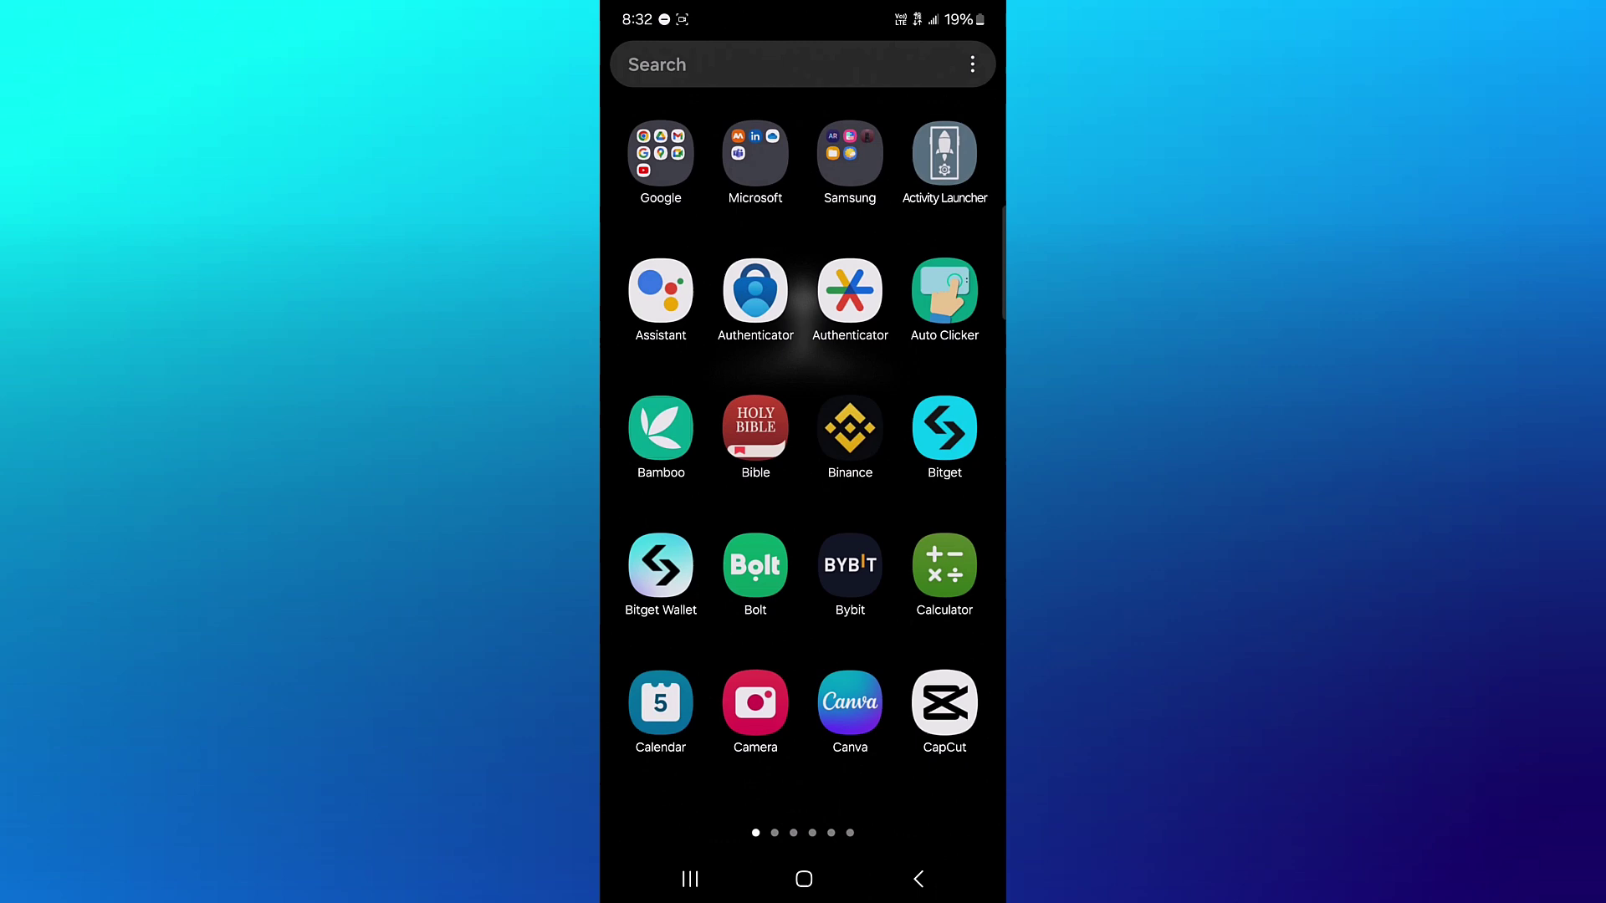
pyautogui.moveTo(929, 502); pyautogui.dragTo(678, 502)
pyautogui.click(947, 699)
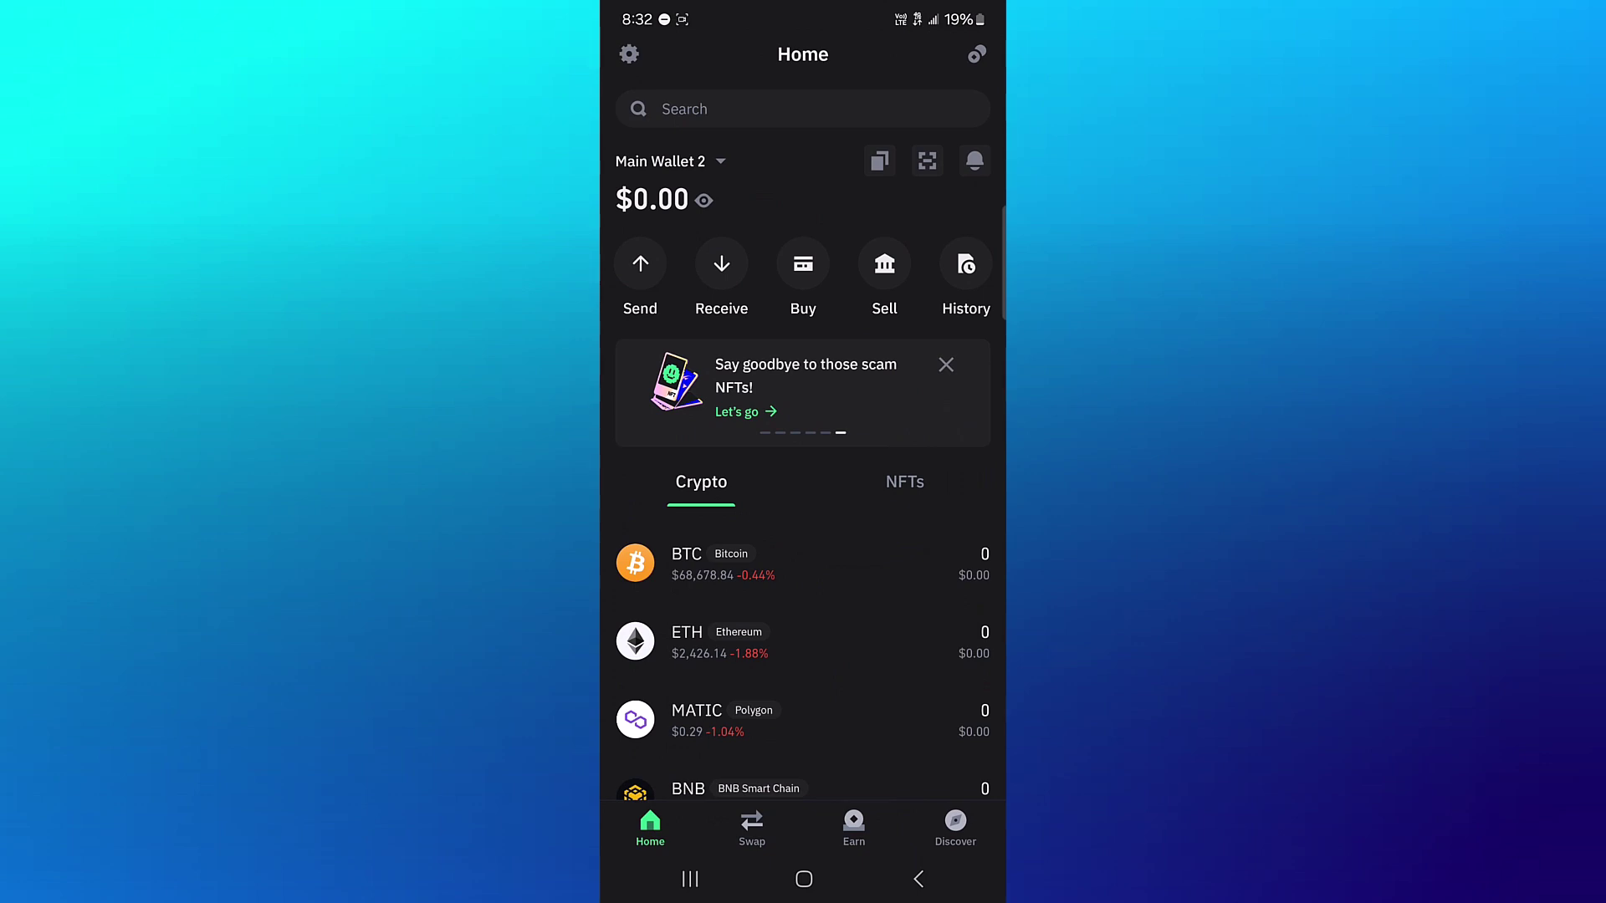
pyautogui.click(803, 108)
pyautogui.write('r')
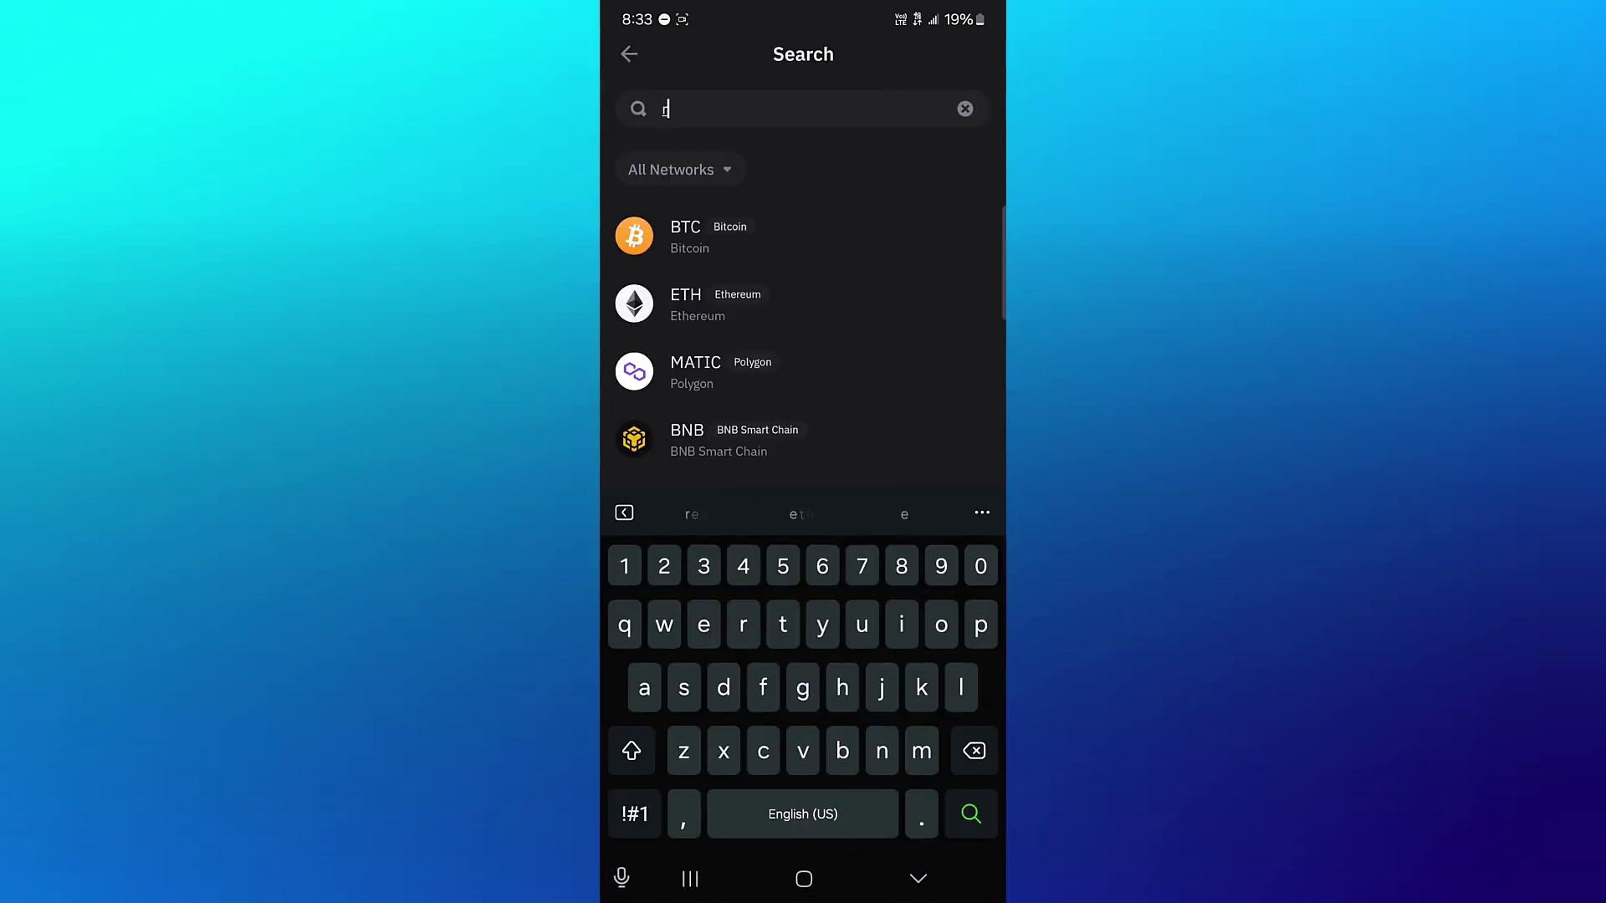
pyautogui.write('meth')
pyautogui.press('BackSpace')
pyautogui.press('BackSpace')
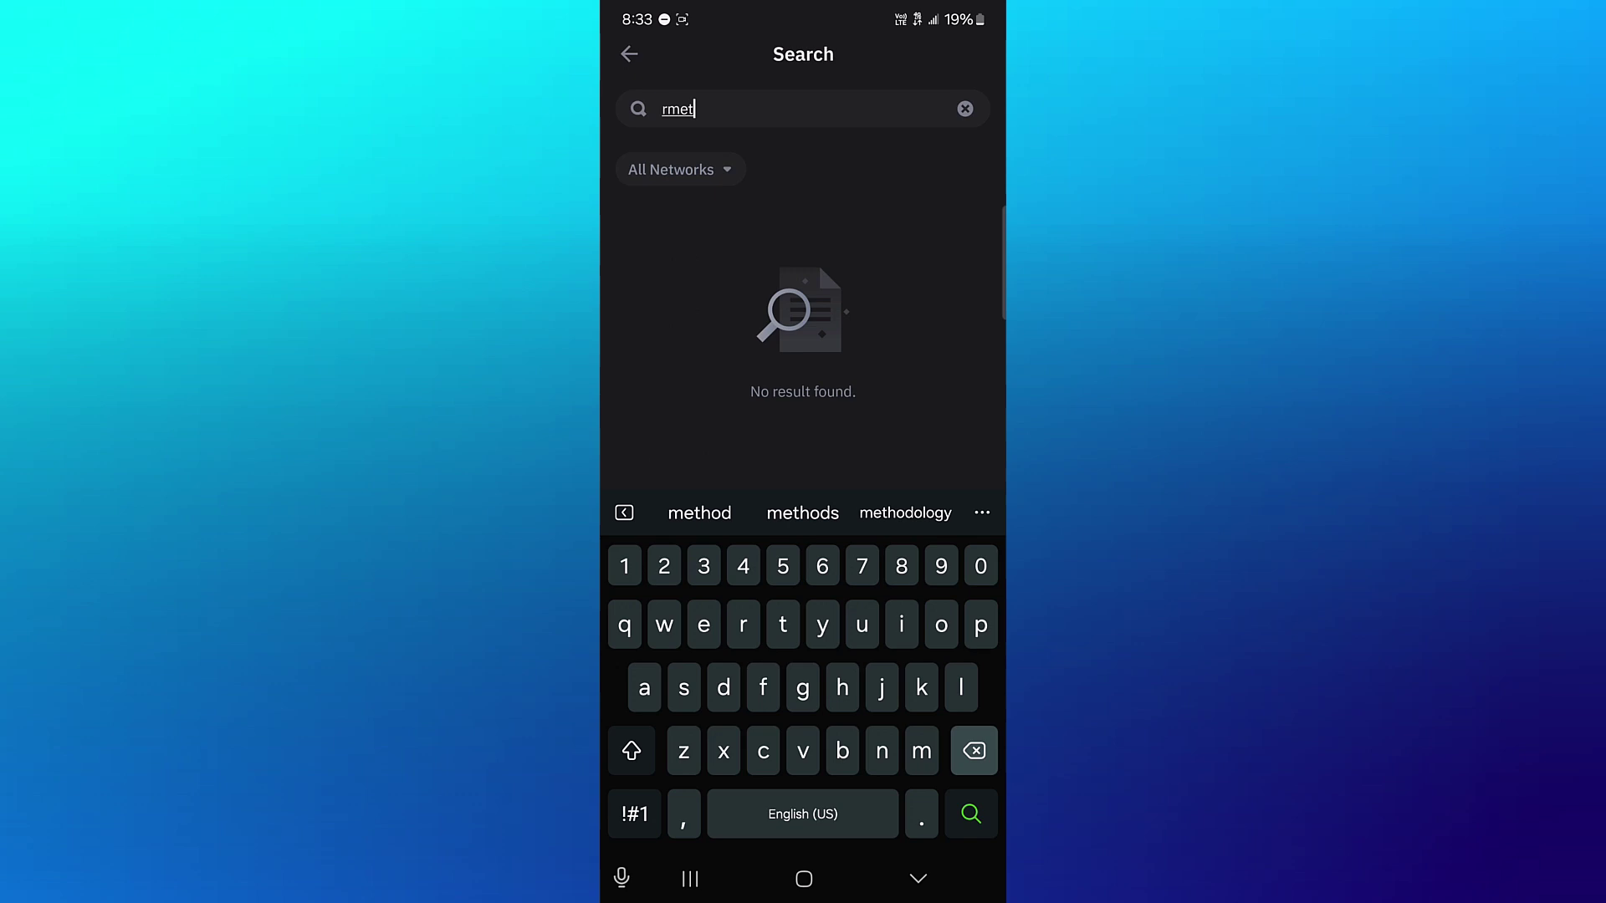
pyautogui.press('BackSpace')
pyautogui.press('BackSpace')
pyautogui.press('BackSpace')
pyautogui.write('eth')
pyautogui.press('Return')
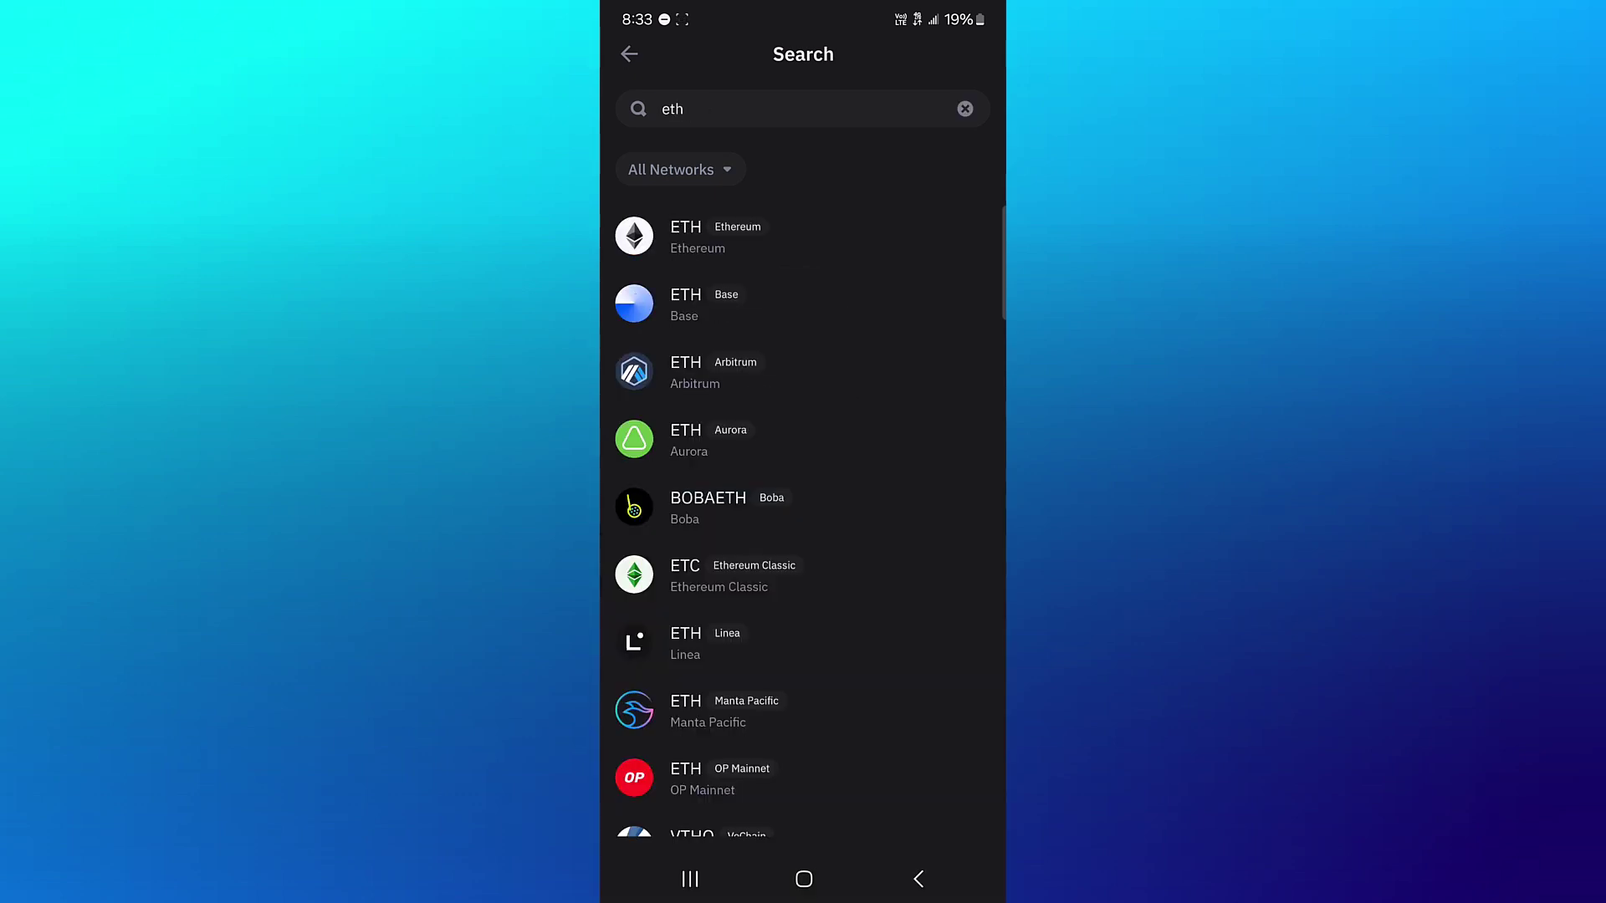
# Copy the ETH on Base receive address in Trust Wallet
pyautogui.click(753, 303)
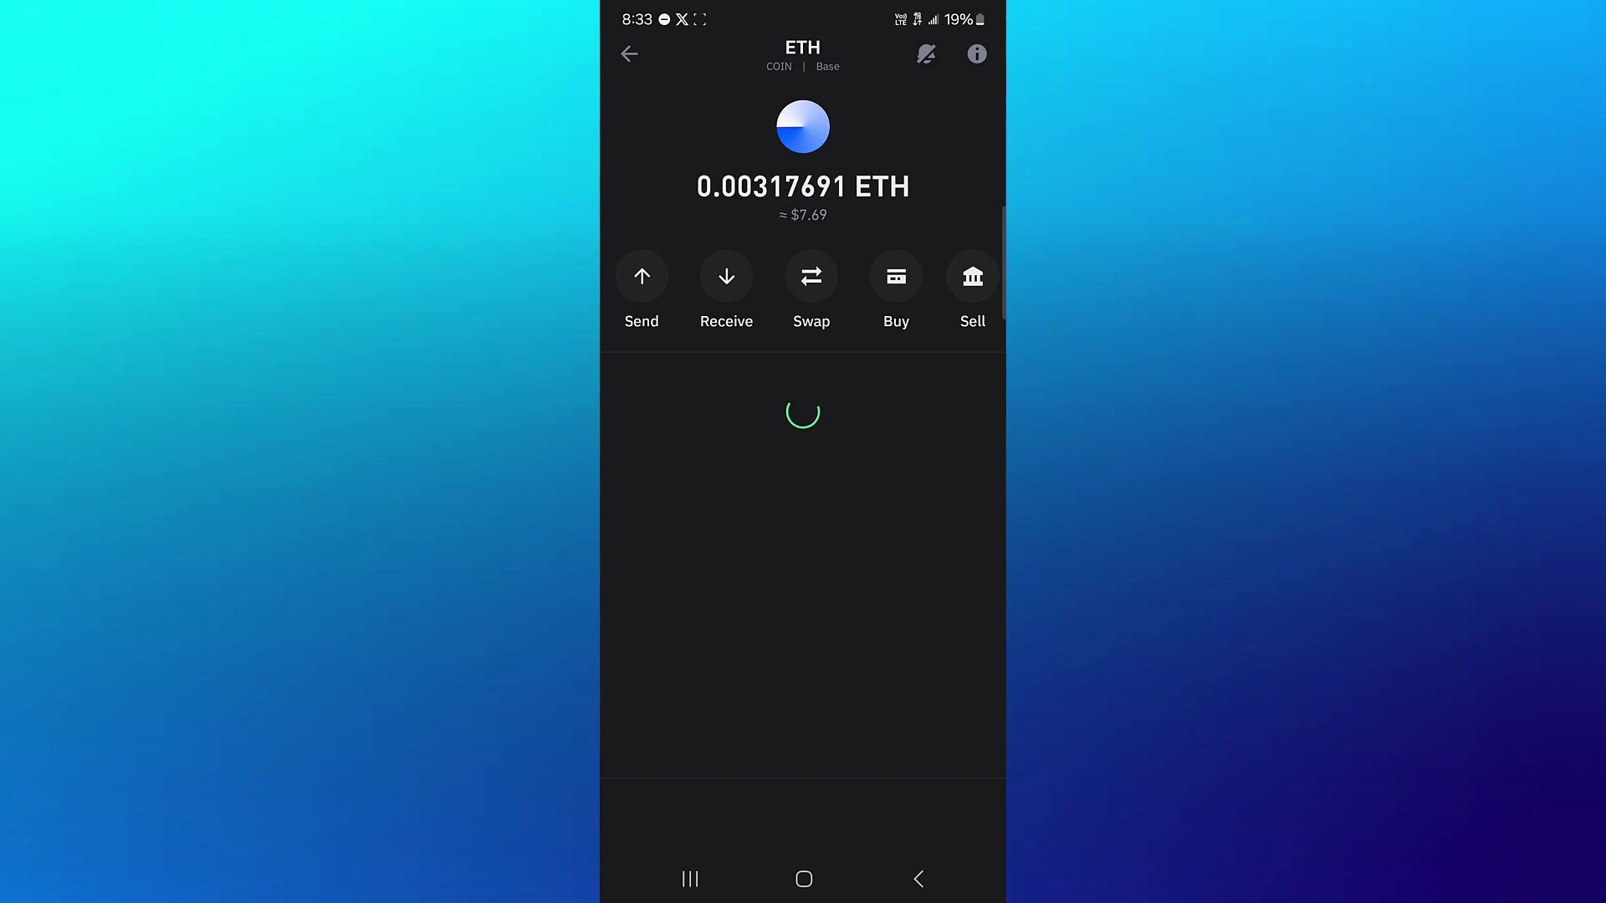
pyautogui.click(727, 286)
pyautogui.click(699, 677)
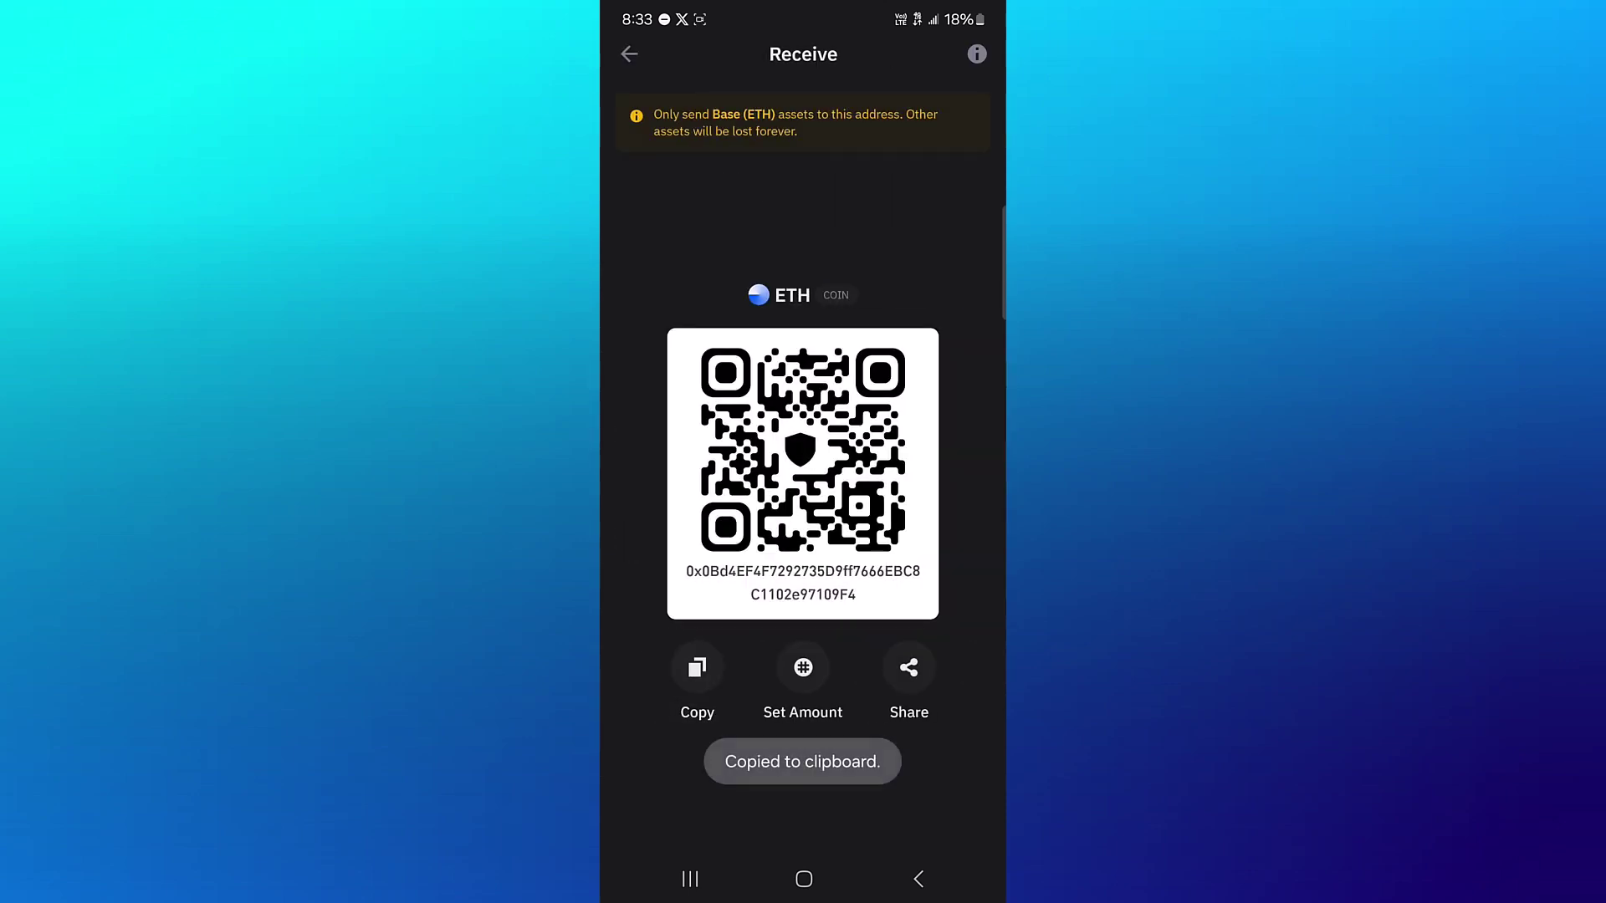
# Back in Bybit, paste the copied address as the withdrawal address and fill the maximum amount
pyautogui.click(805, 878)
pyautogui.moveTo(803, 627); pyautogui.dragTo(803, 251)
pyautogui.moveTo(702, 502); pyautogui.dragTo(929, 503)
pyautogui.moveTo(702, 502); pyautogui.dragTo(929, 502)
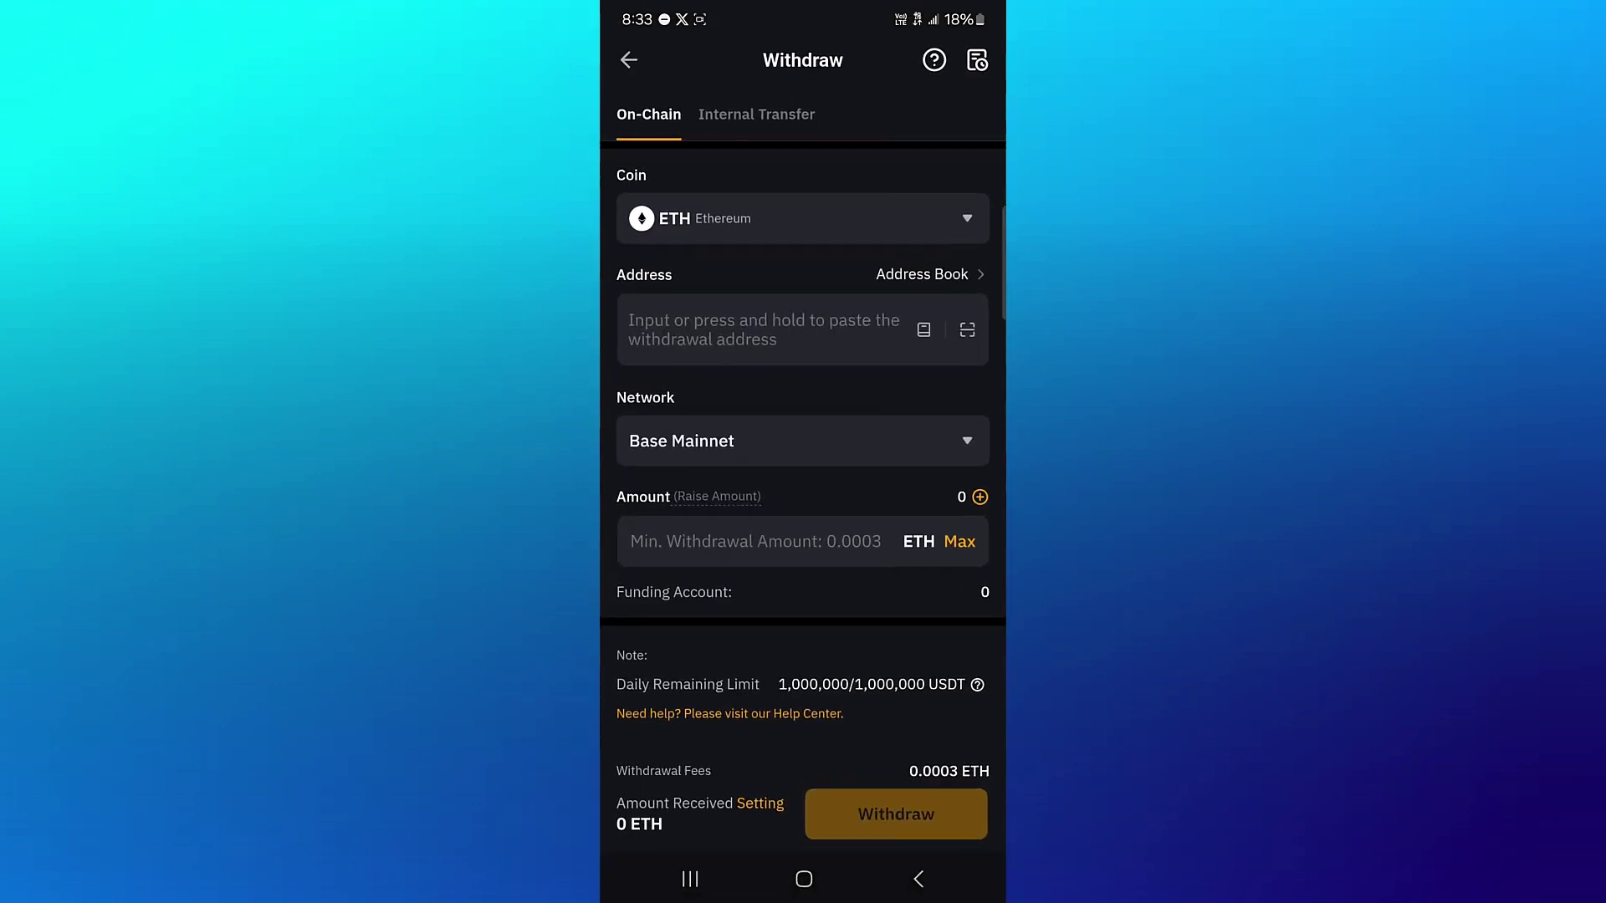
pyautogui.click(770, 330)
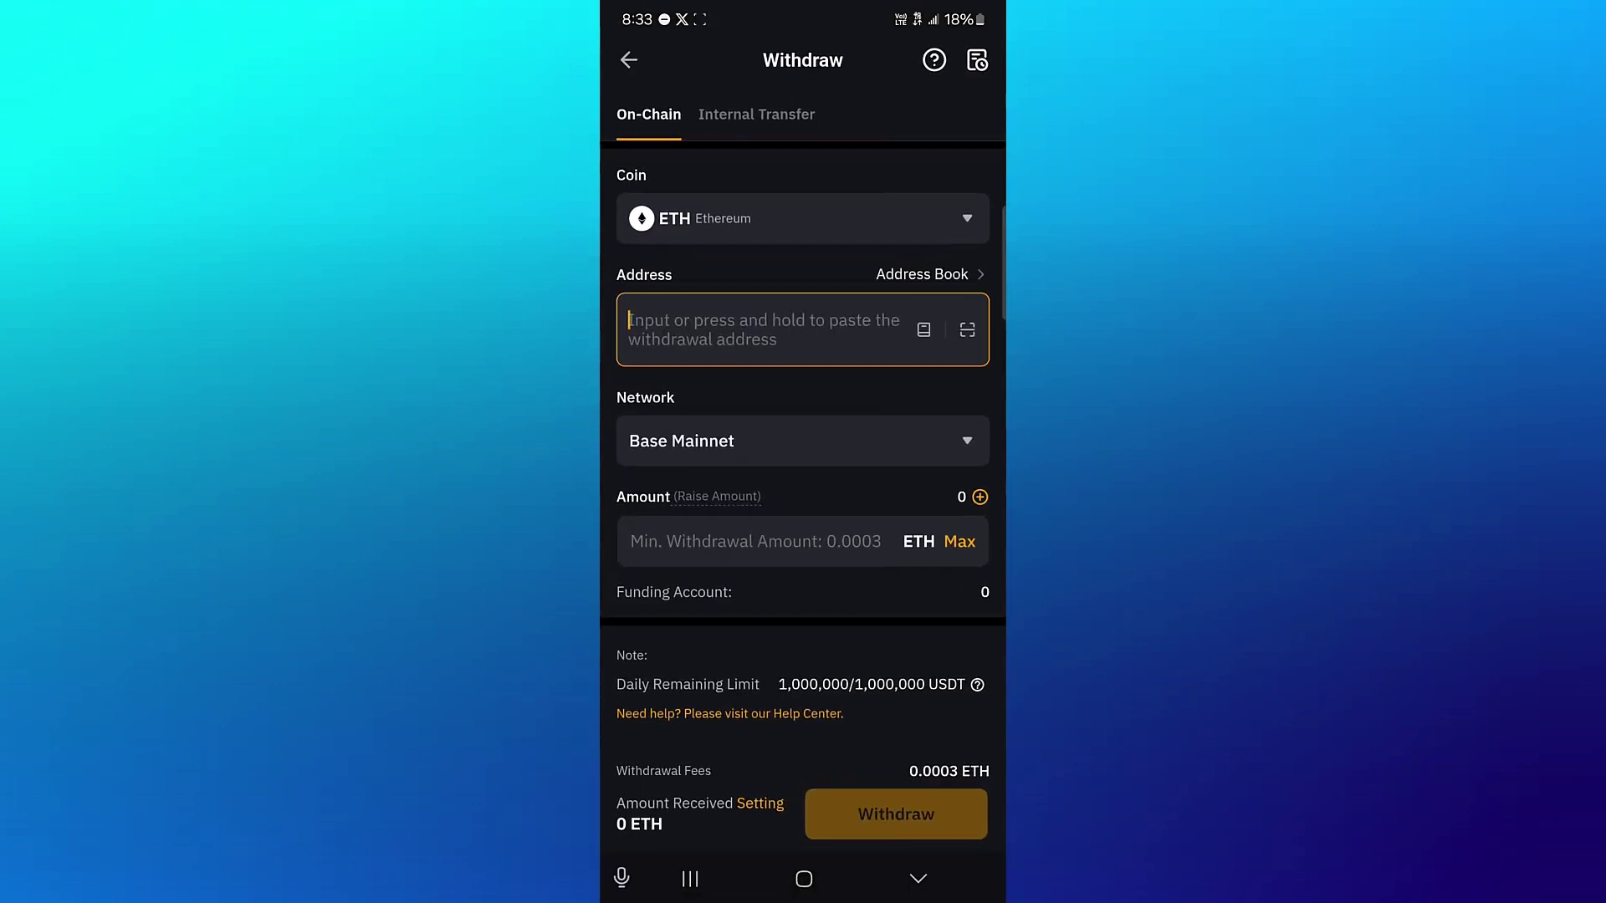
pyautogui.click(824, 510)
pyautogui.click(919, 879)
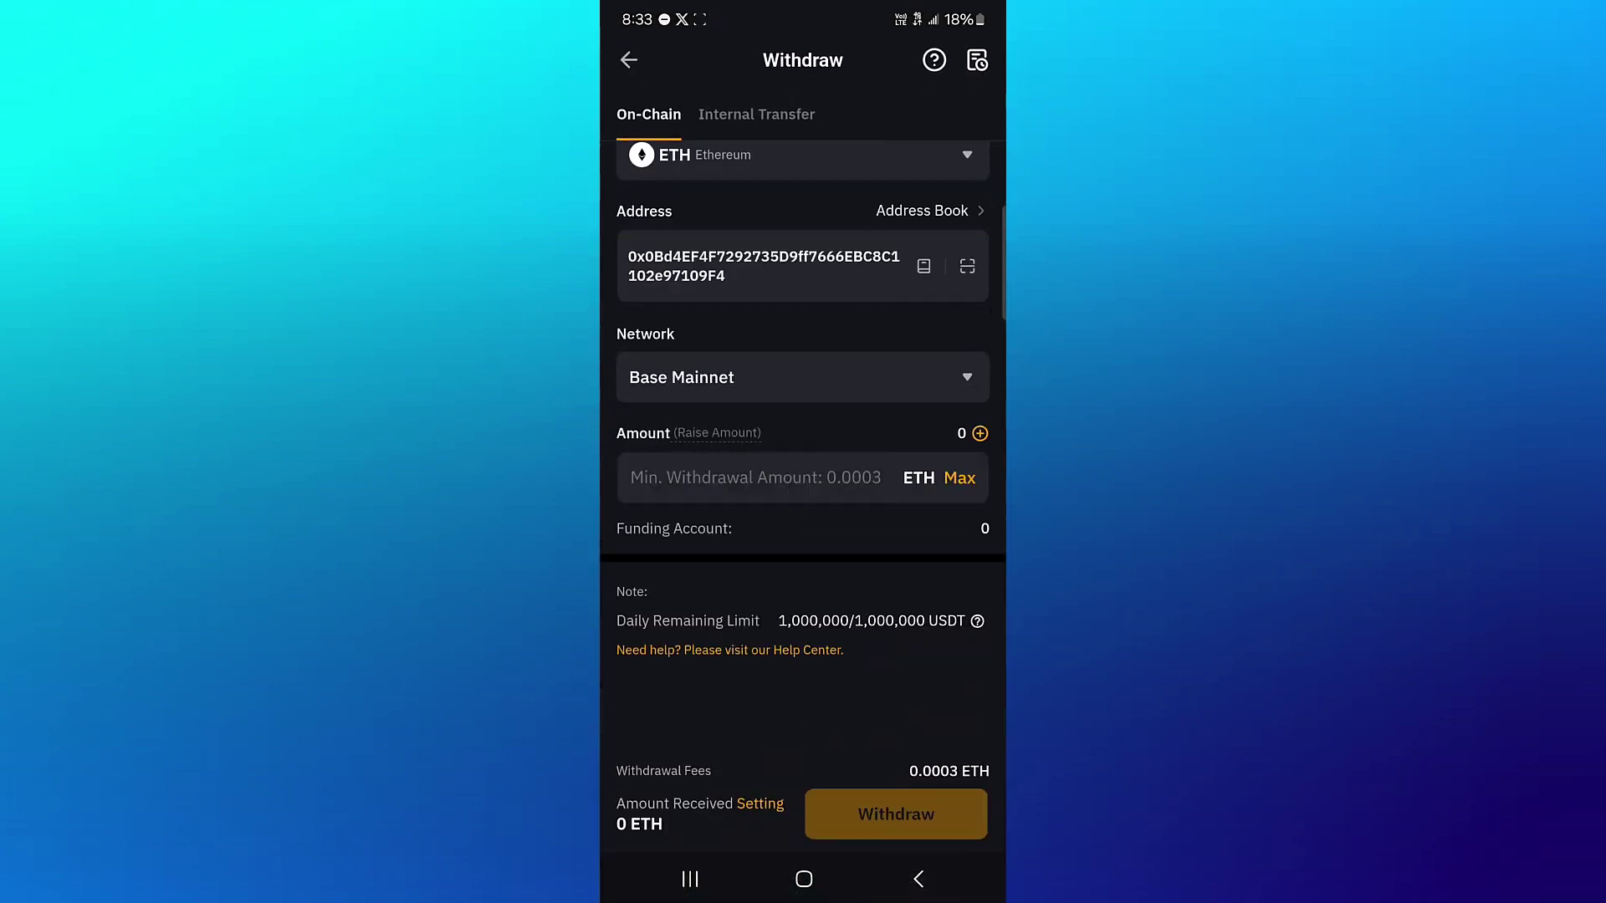
pyautogui.click(959, 477)
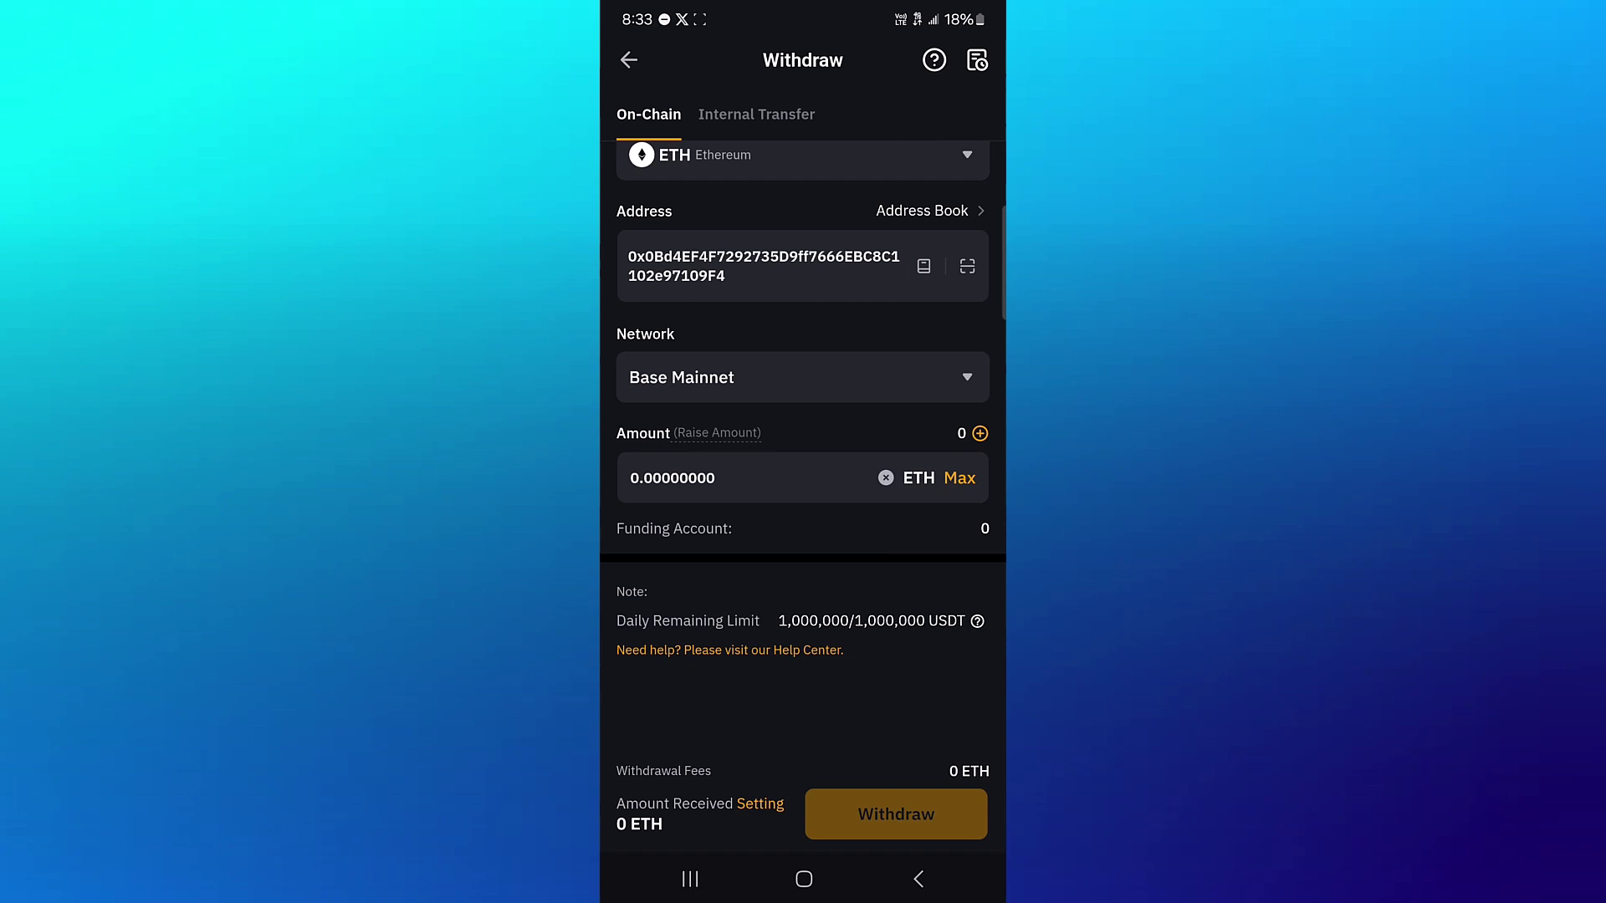
# Switch back to Trust Wallet and leave the Base ETH receive address page
pyautogui.click(803, 878)
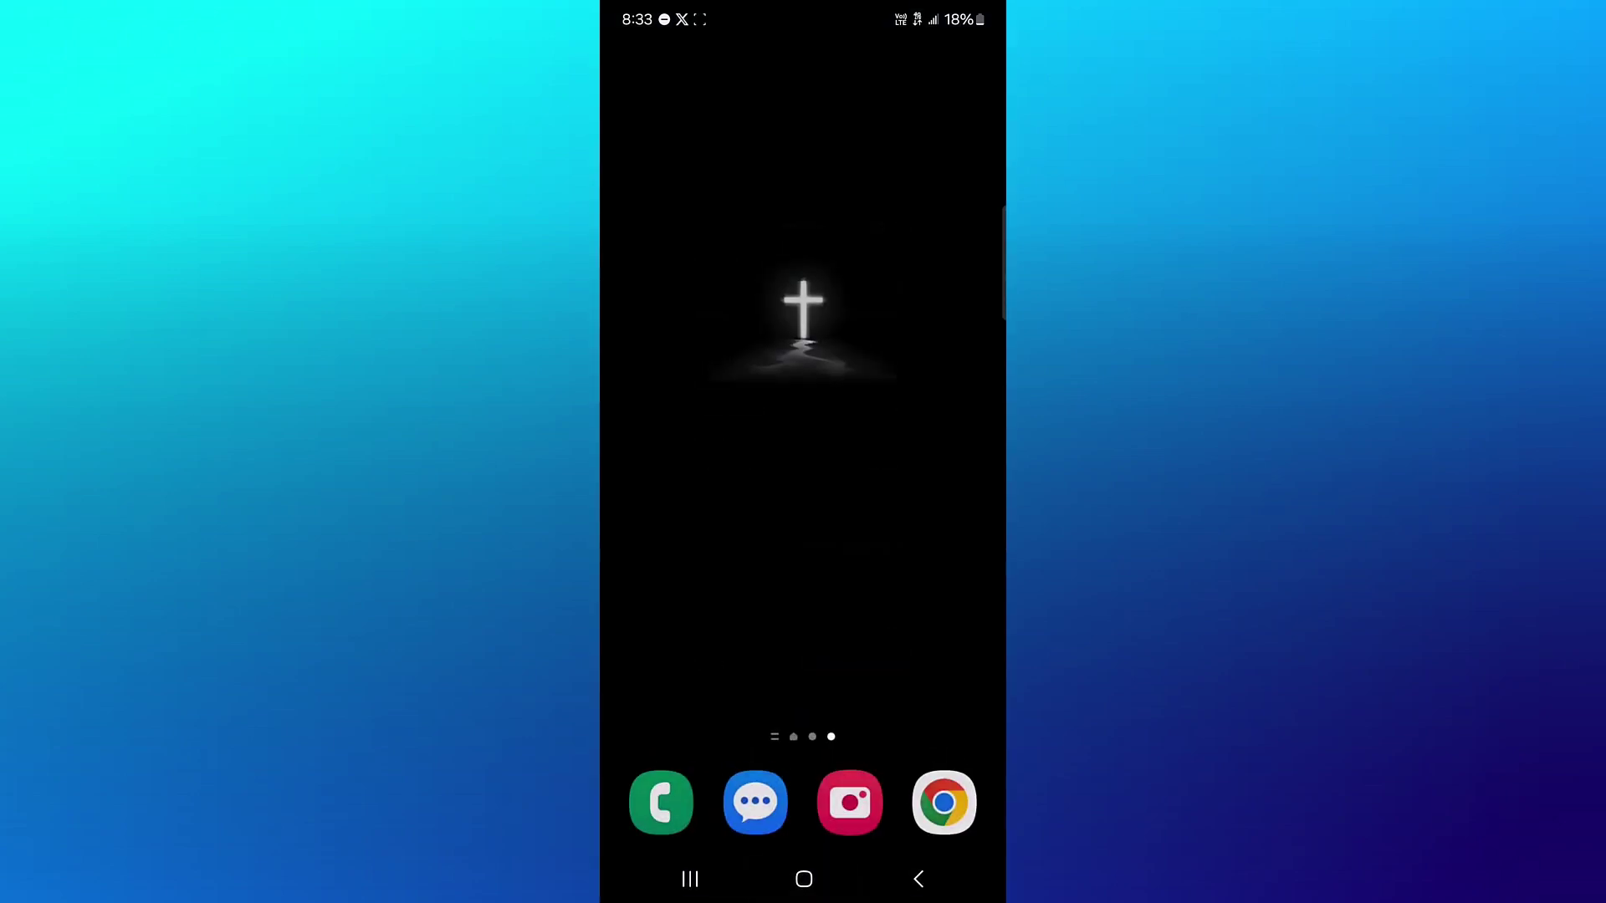
pyautogui.moveTo(804, 690); pyautogui.dragTo(803, 314)
pyautogui.moveTo(929, 501); pyautogui.dragTo(677, 502)
pyautogui.moveTo(929, 503)
pyautogui.mouseDown()
pyautogui.moveTo(678, 502)
pyautogui.moveTo(930, 502)
pyautogui.mouseUp()
pyautogui.click(945, 702)
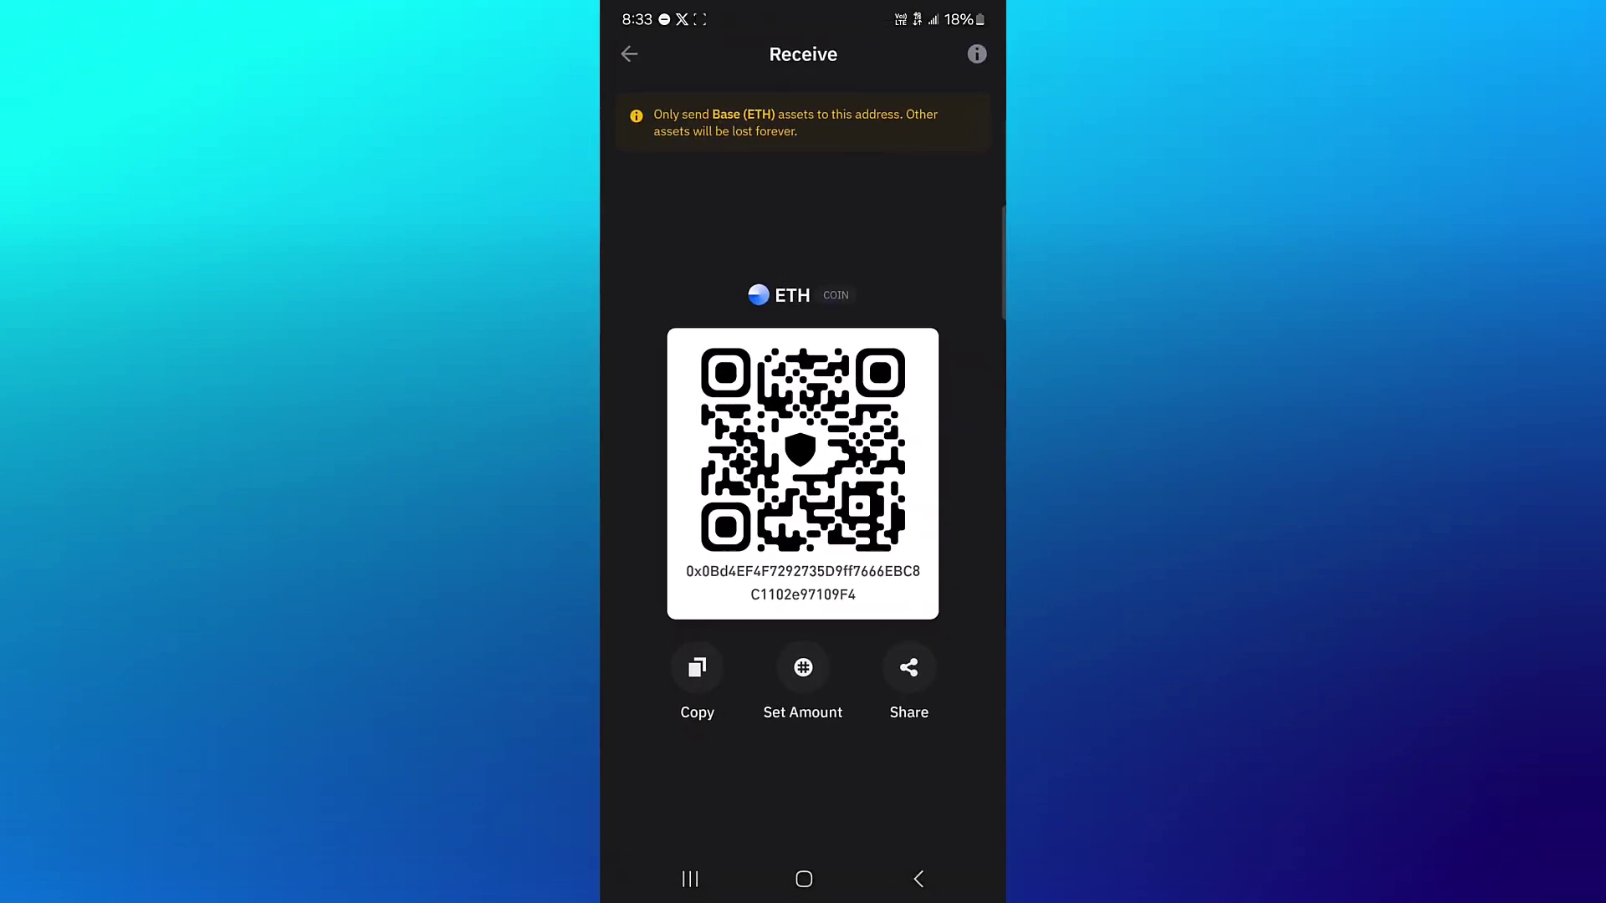
pyautogui.click(918, 879)
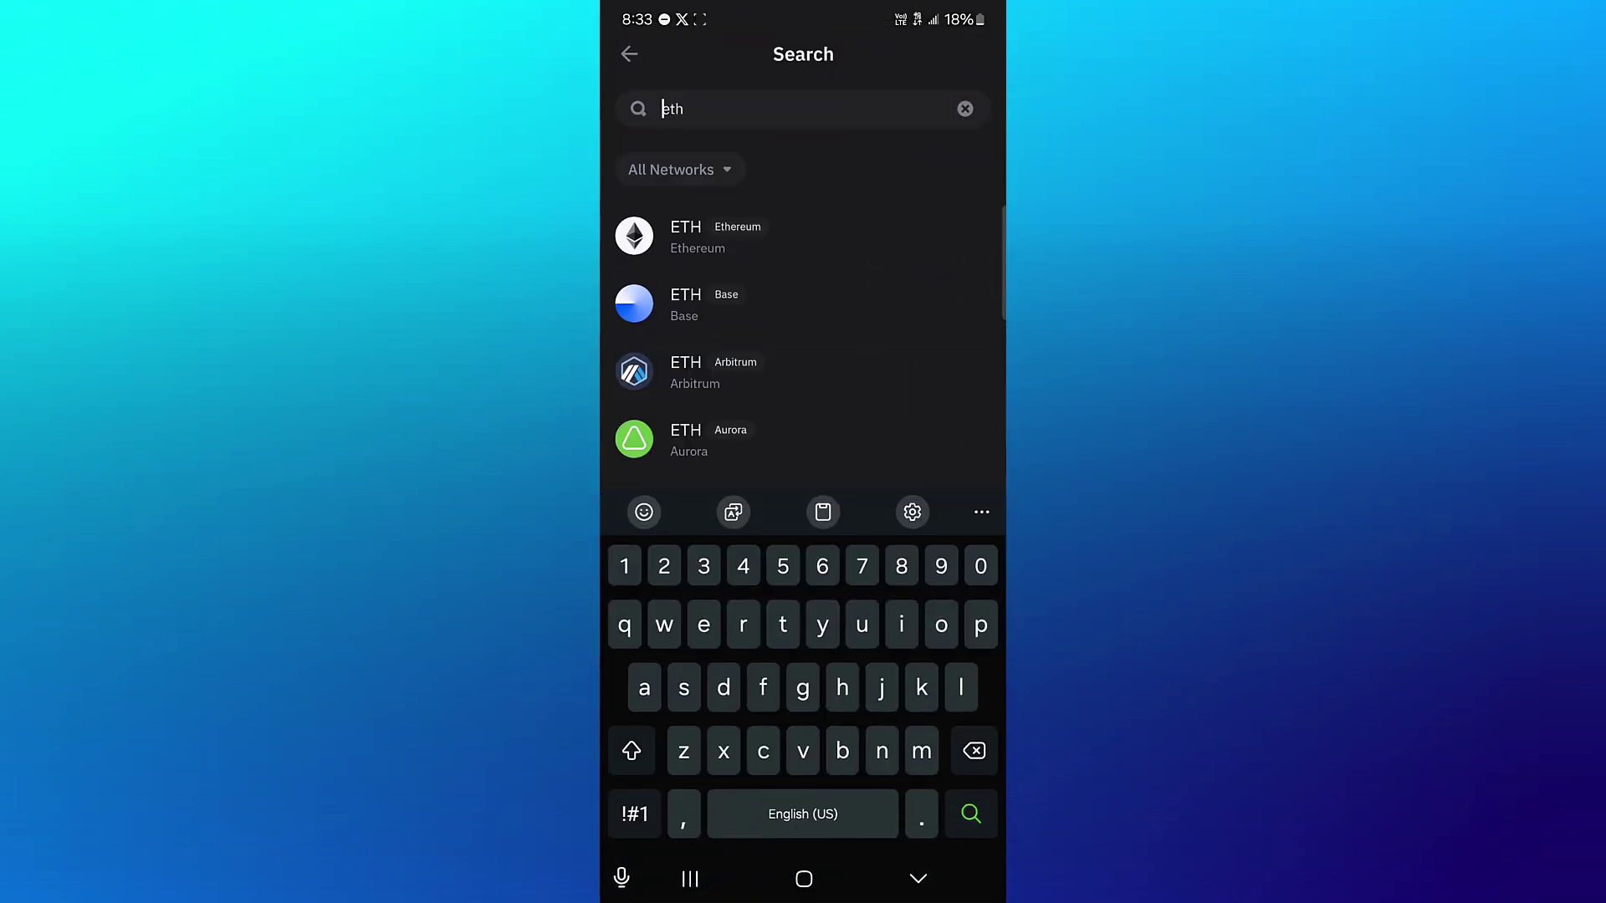
# Clear the coin search, check the ETH on Base balance of 0.00317691 ETH, then return to the wallet home
pyautogui.click(964, 108)
pyautogui.click(919, 879)
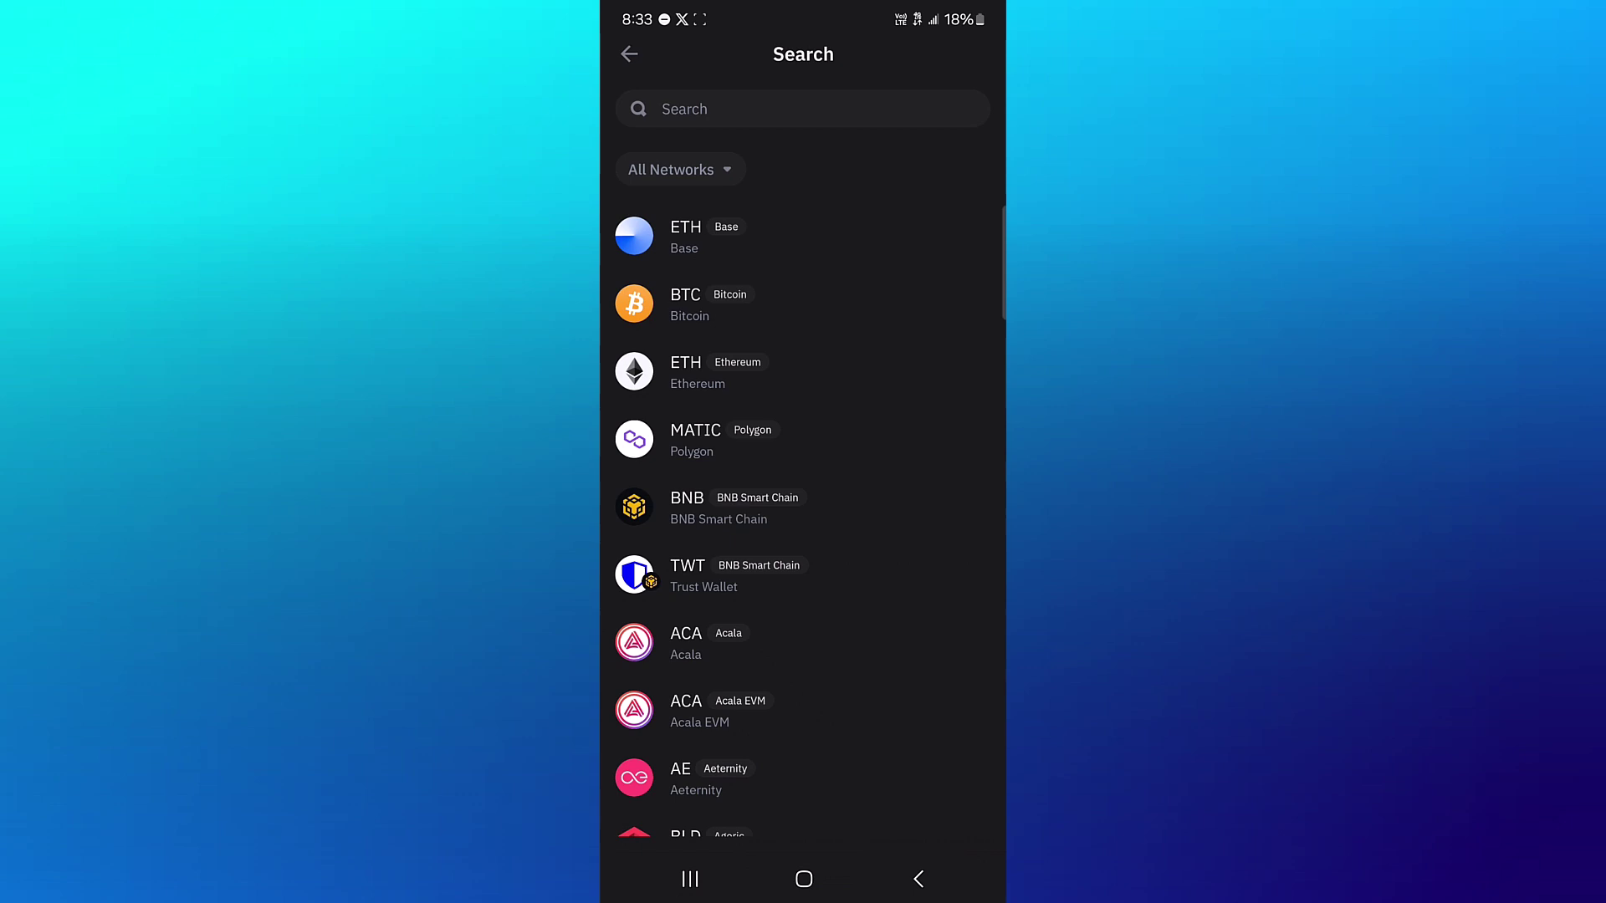
pyautogui.click(804, 108)
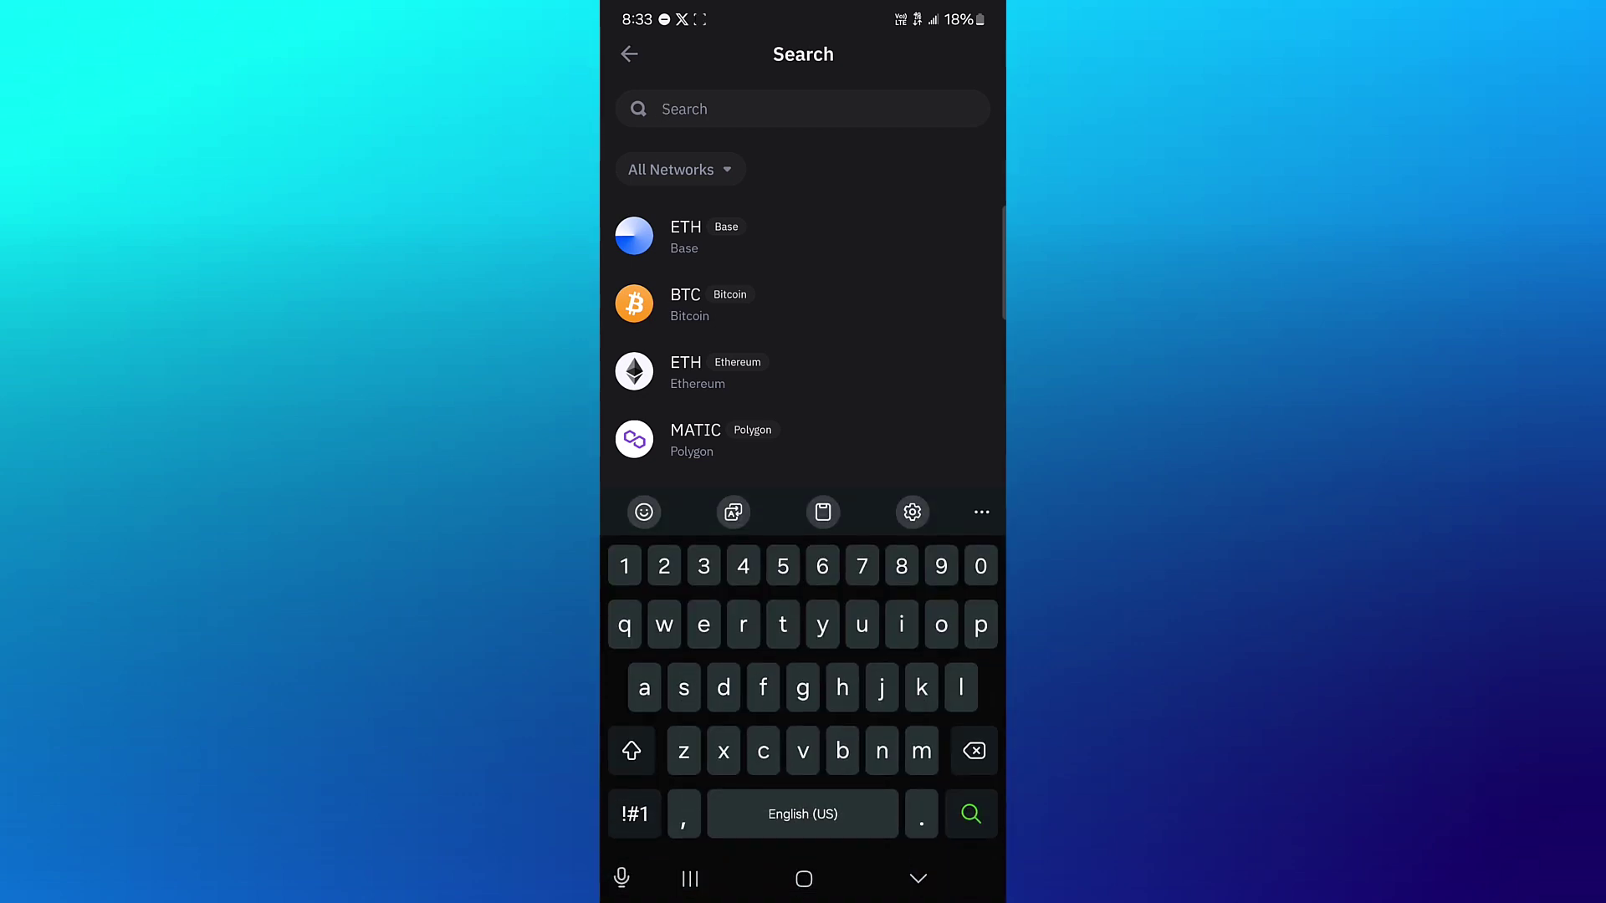
pyautogui.click(685, 235)
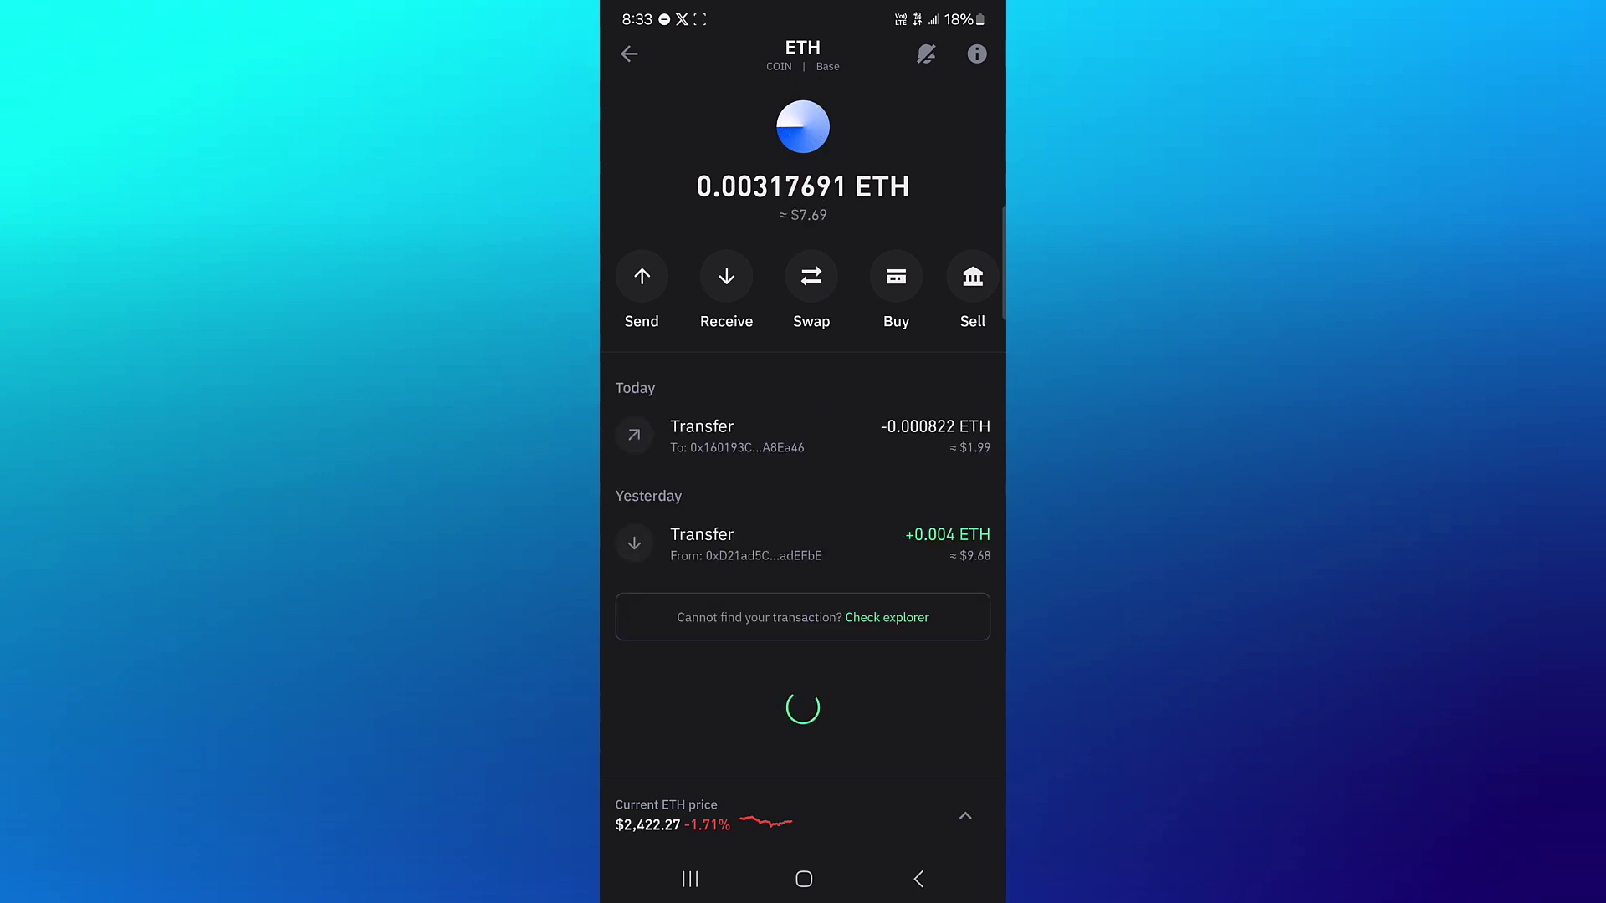
pyautogui.click(918, 878)
pyautogui.click(919, 878)
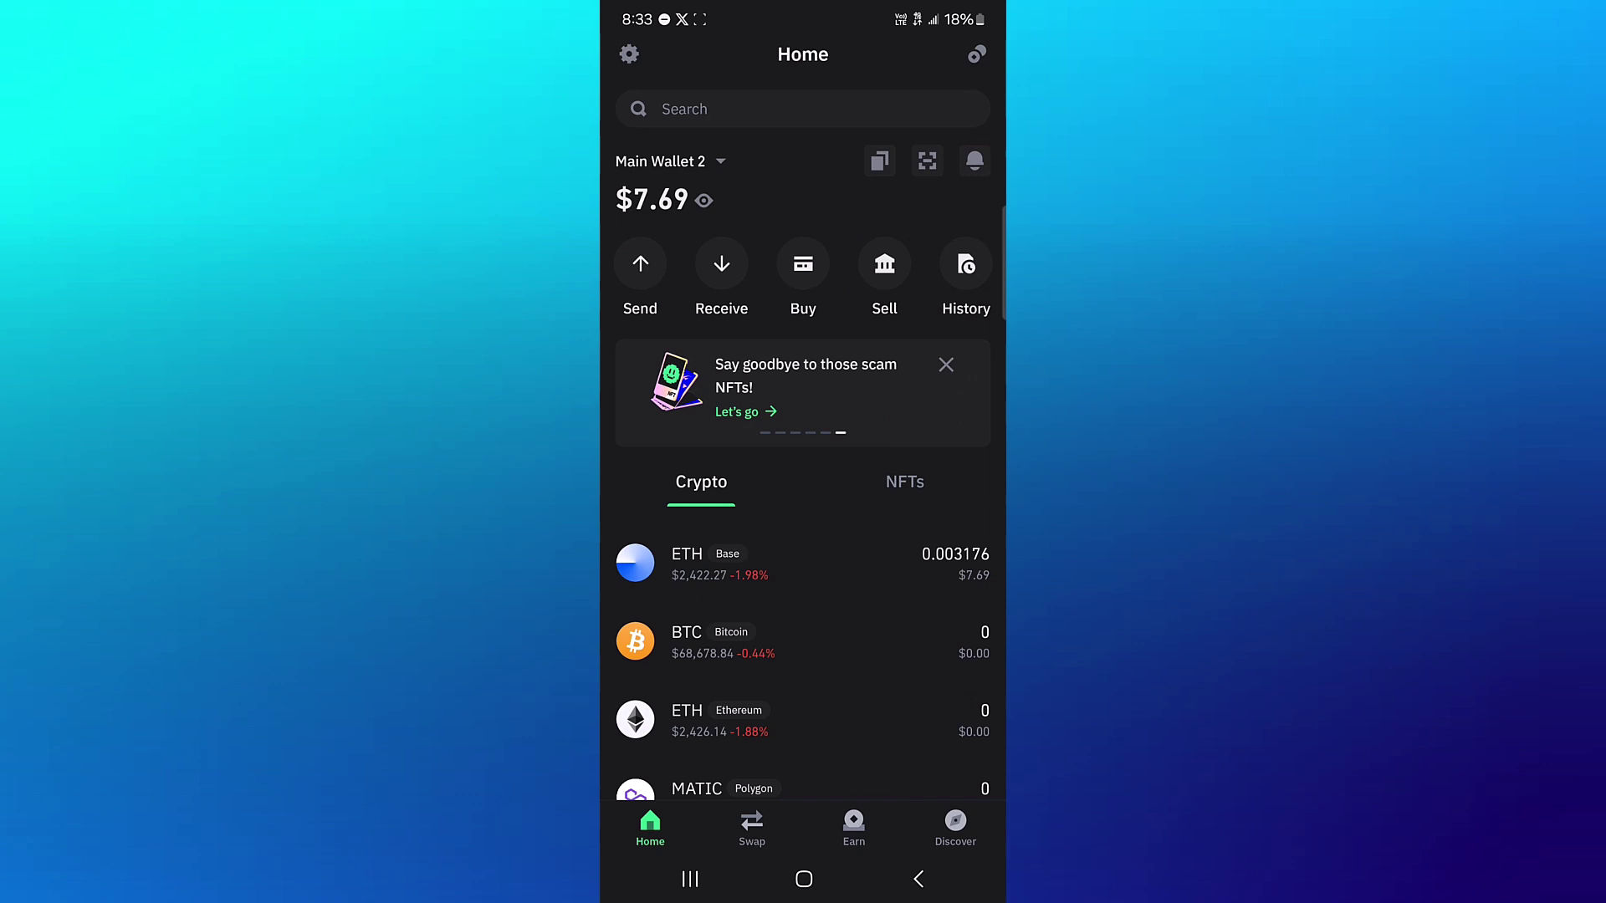